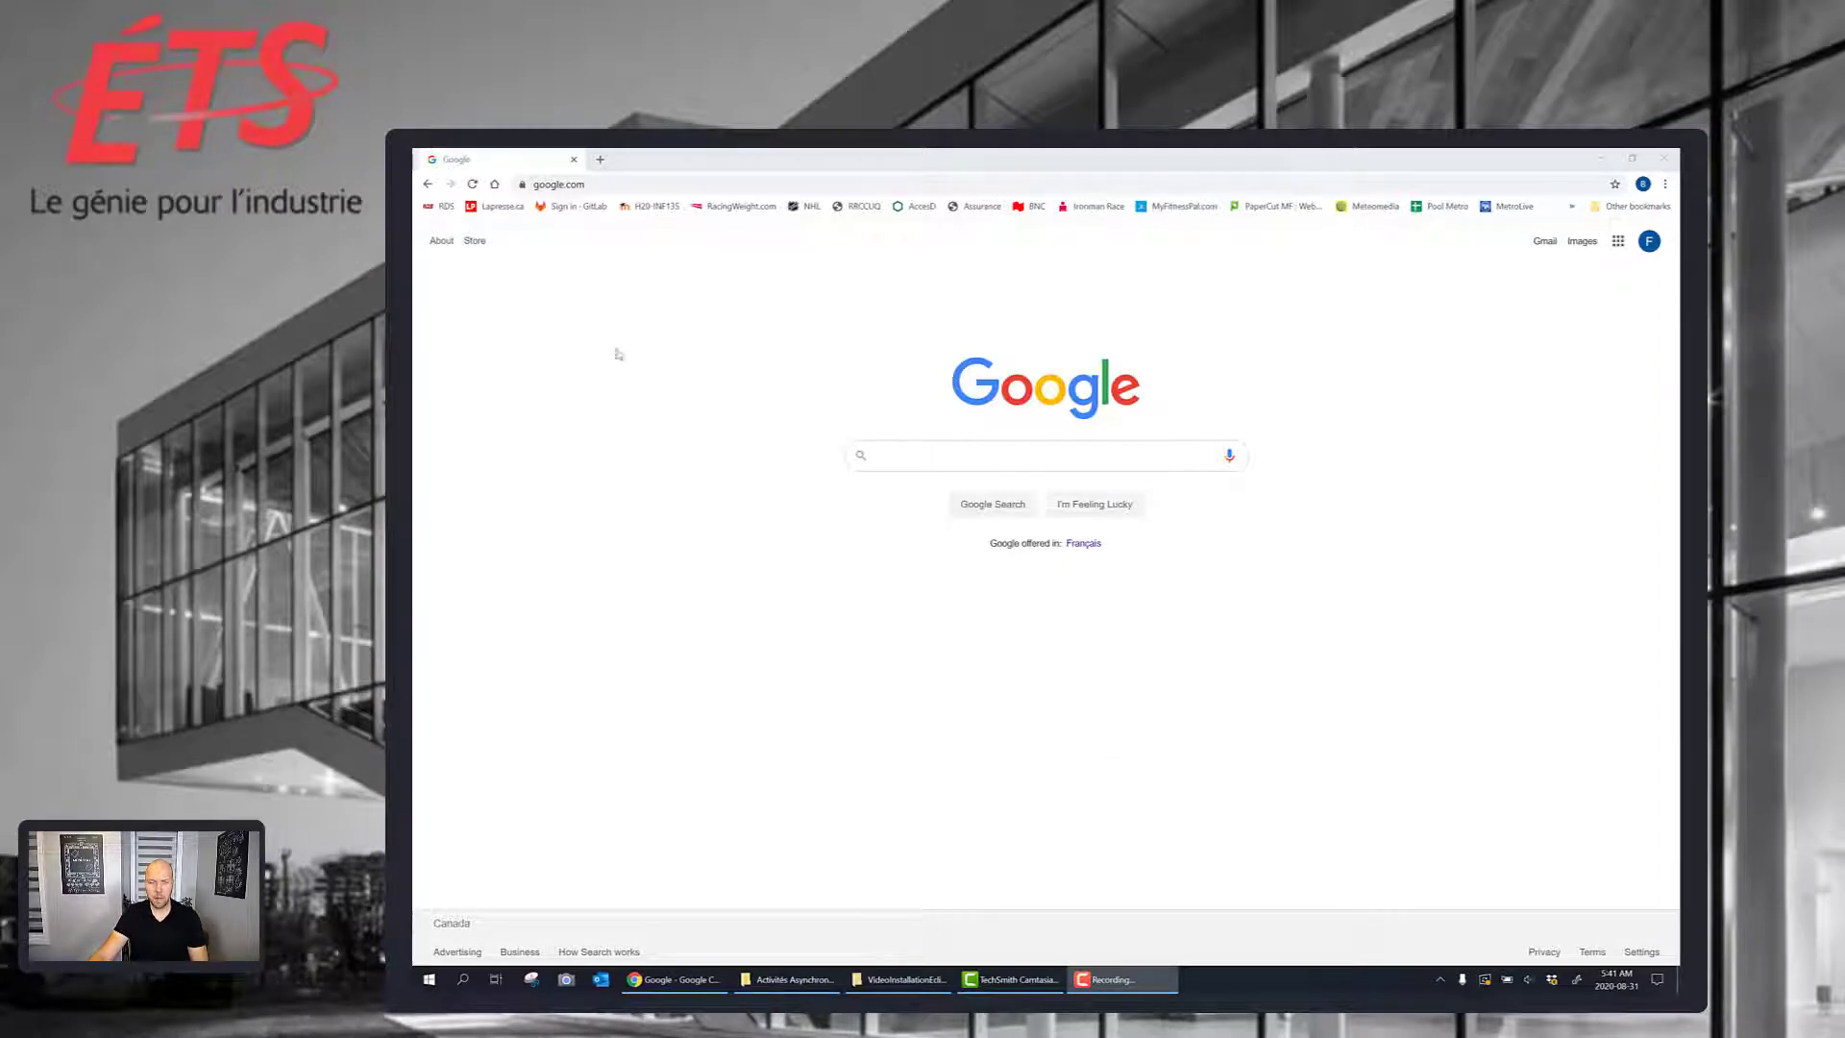
left_click(595, 183)
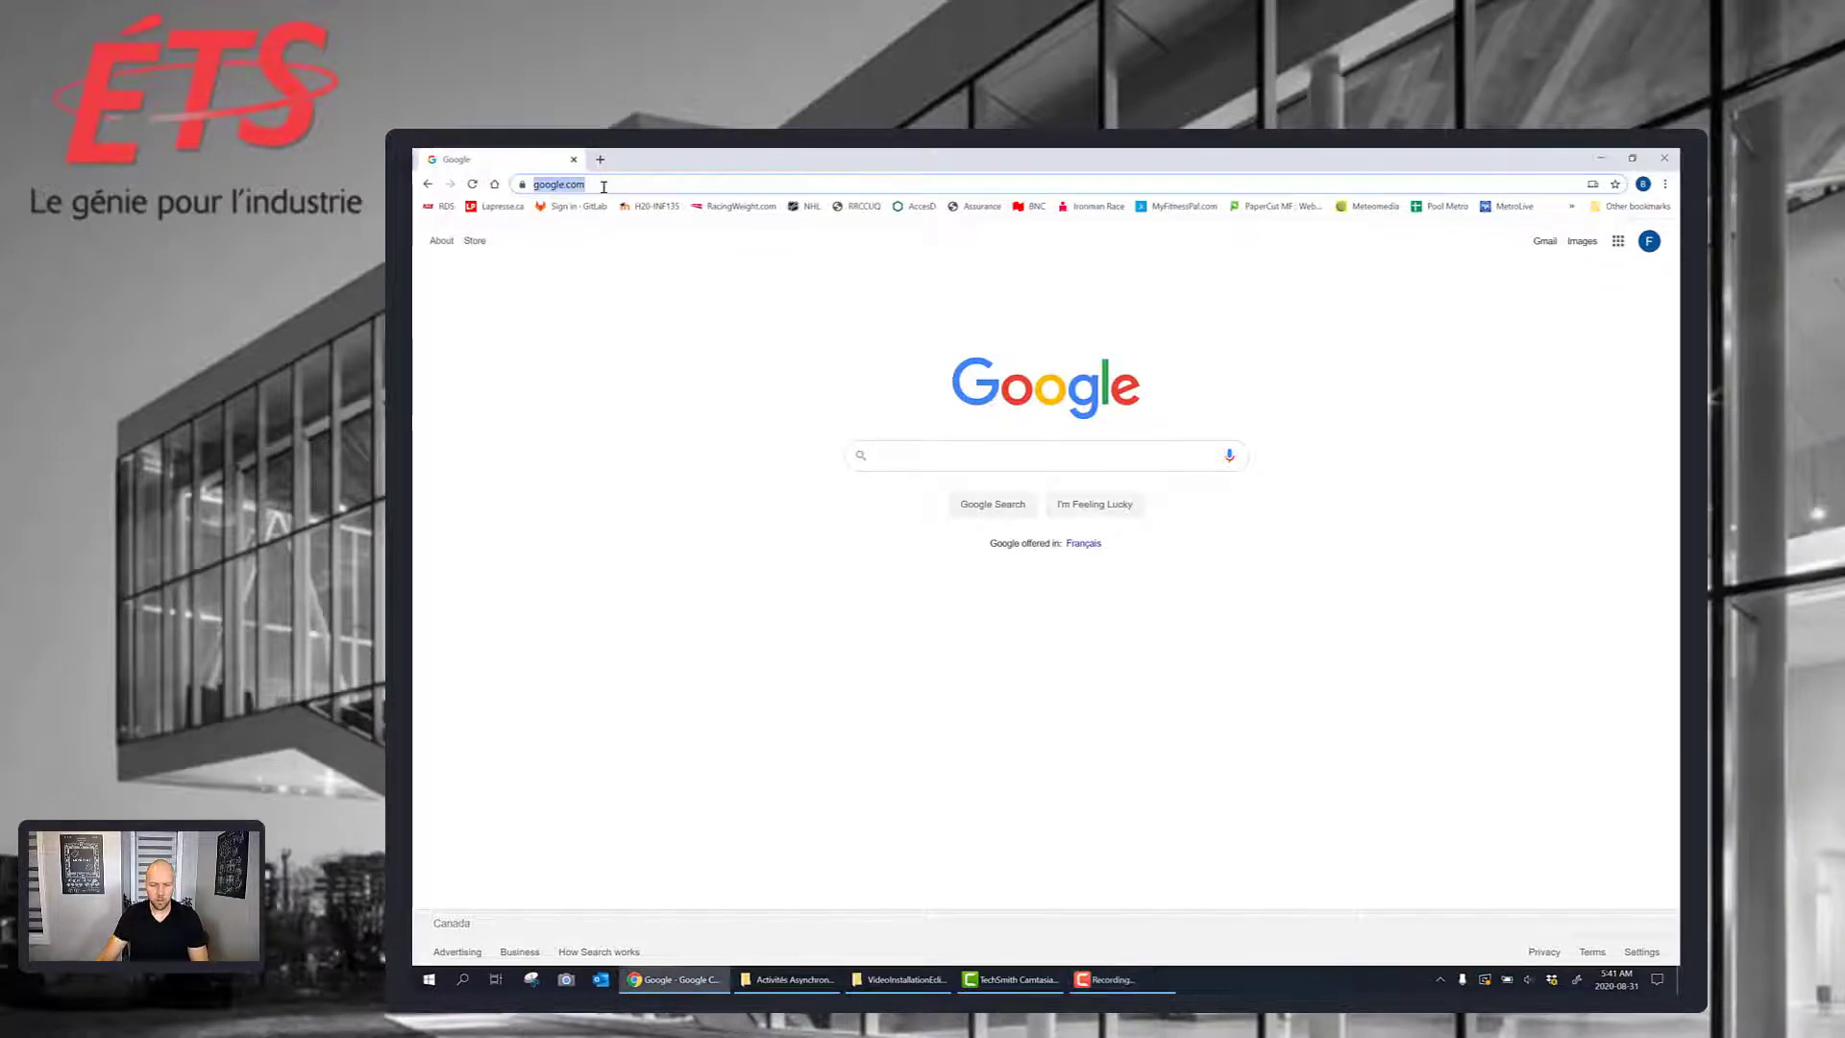
type("https://www.eclipse.org/downloads/packages/")
key("Return")
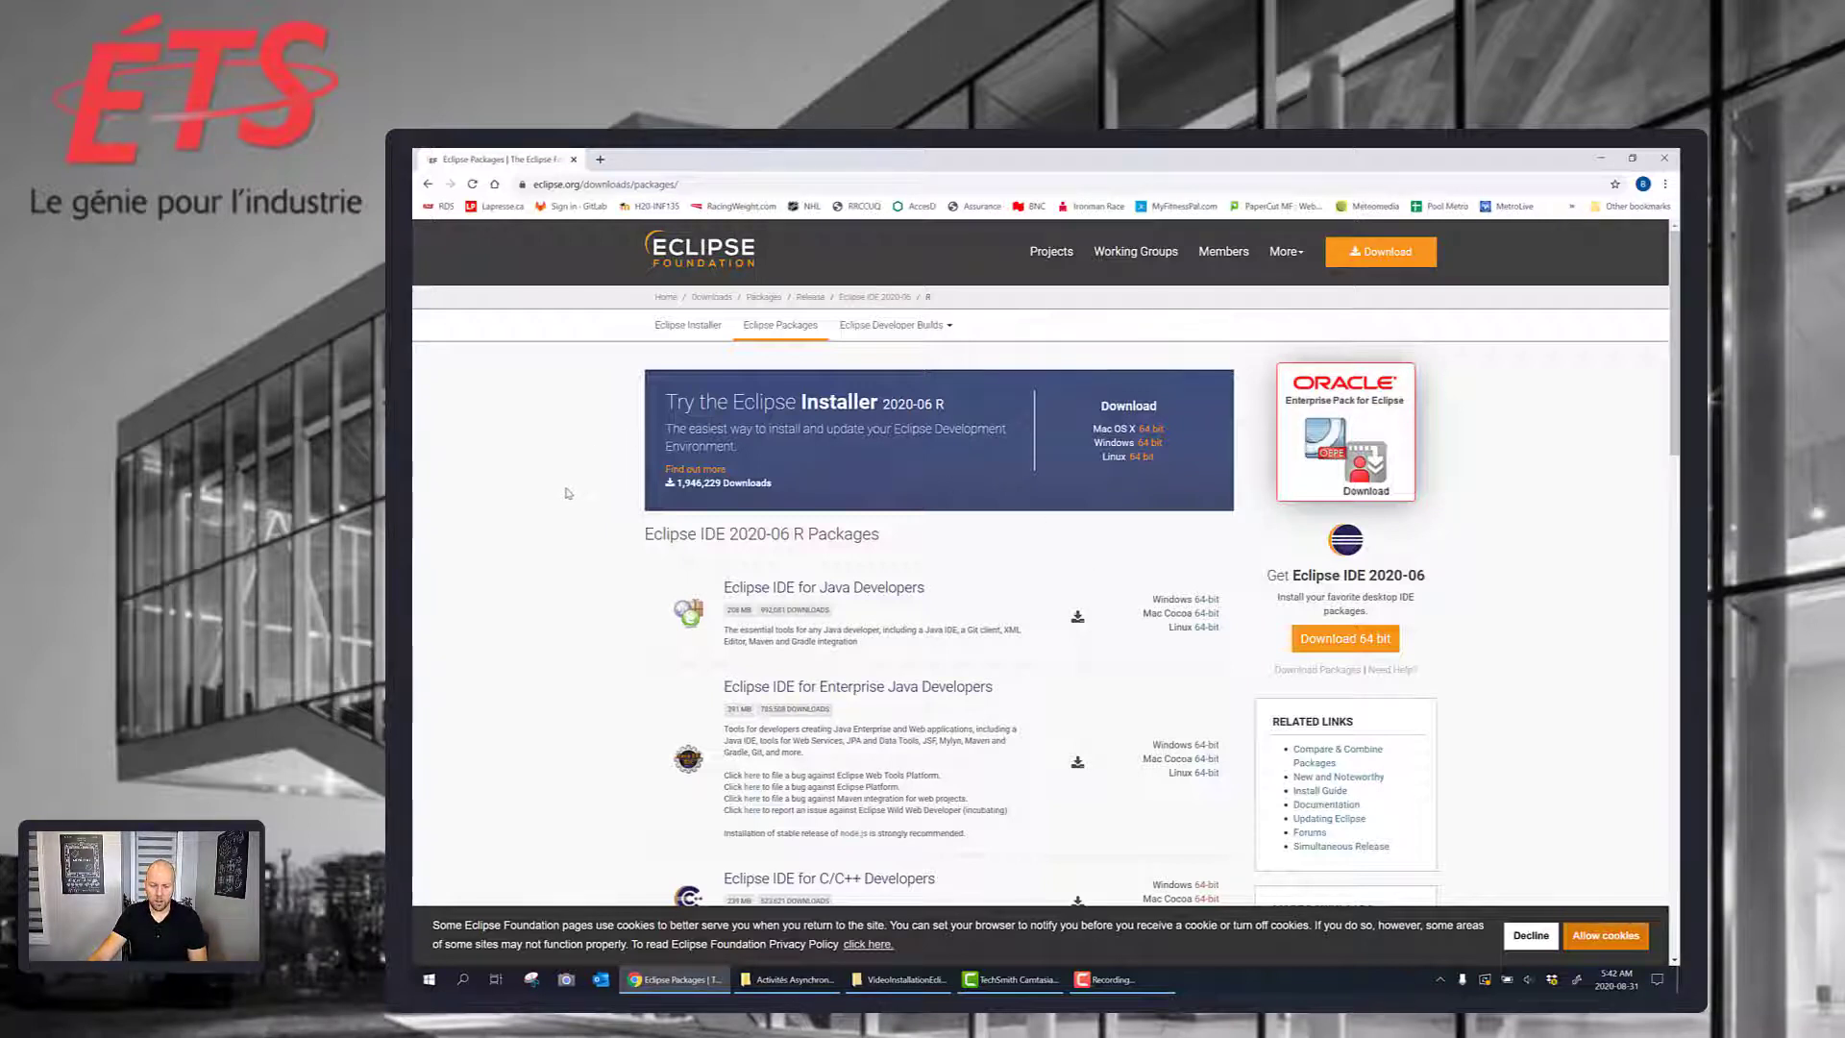
Step: Download the Windows 64-bit package of Eclipse IDE for C/C++ Developers in a separate browser page and decline the site's cookies
scroll(901, 581, "down", 3)
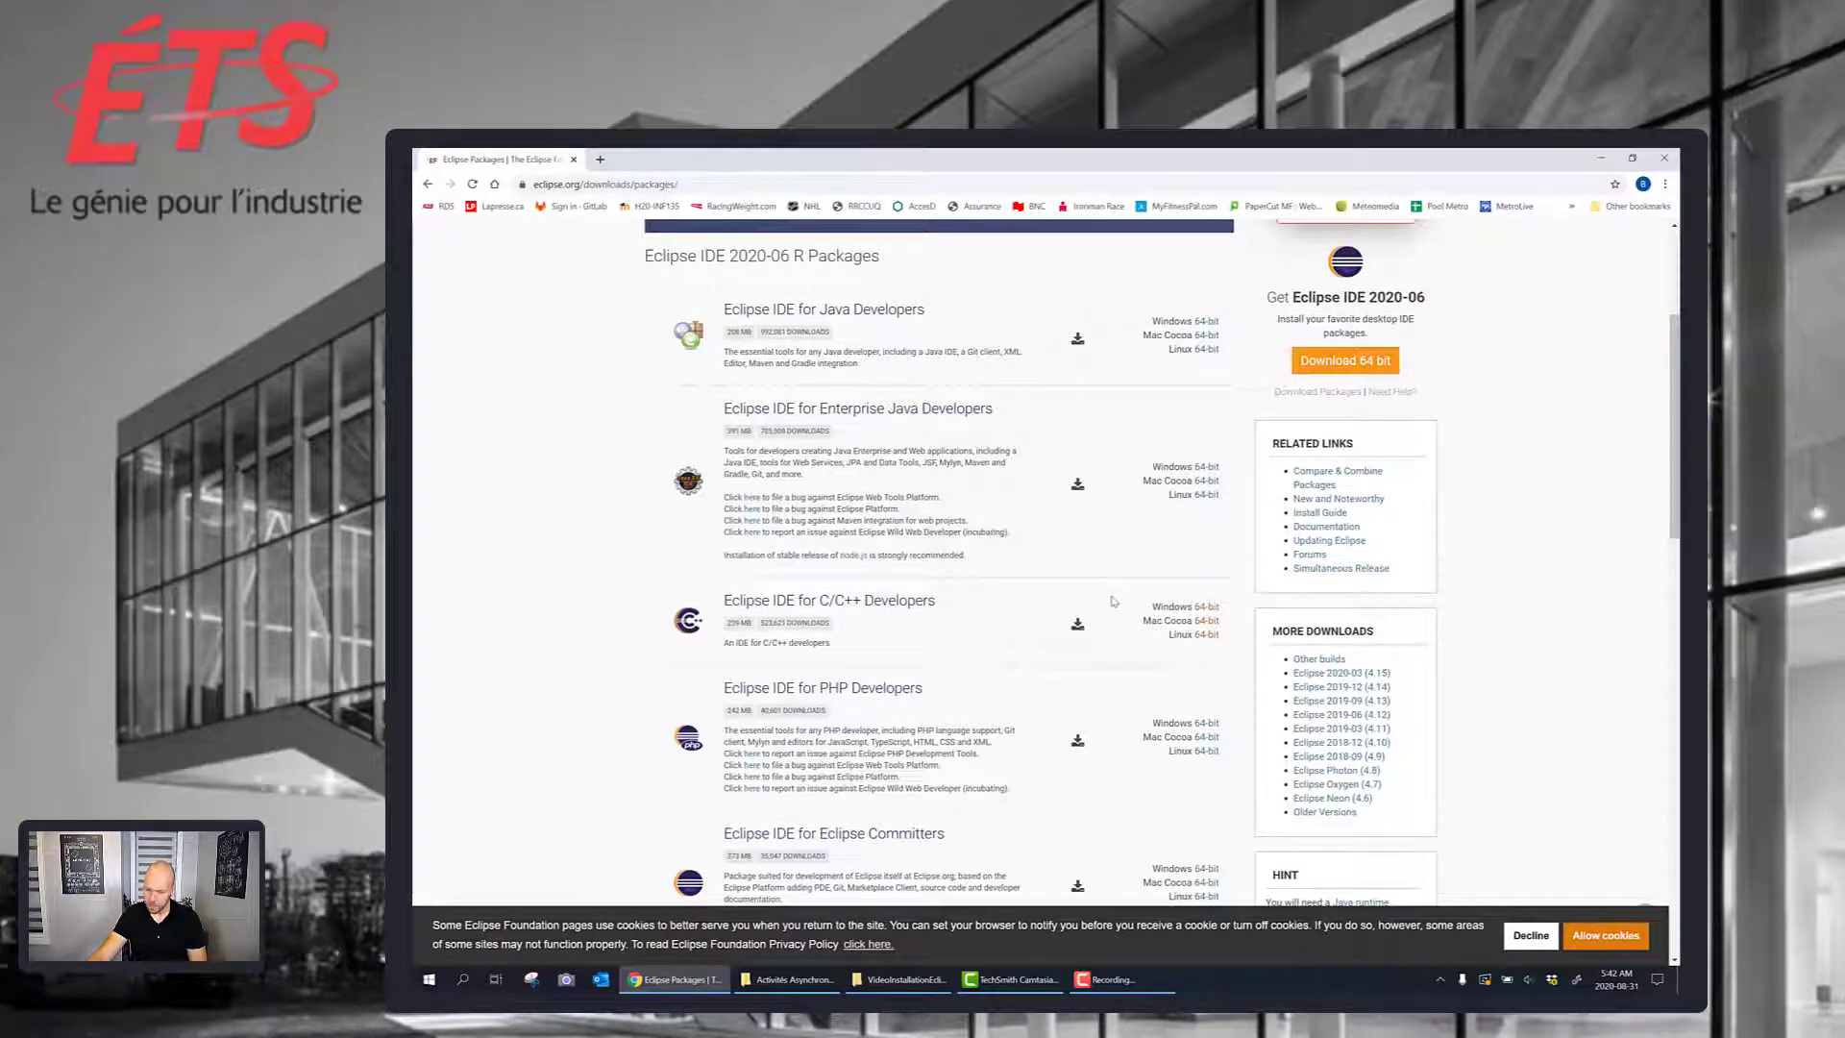
right_click(1207, 607)
left_click(1269, 618)
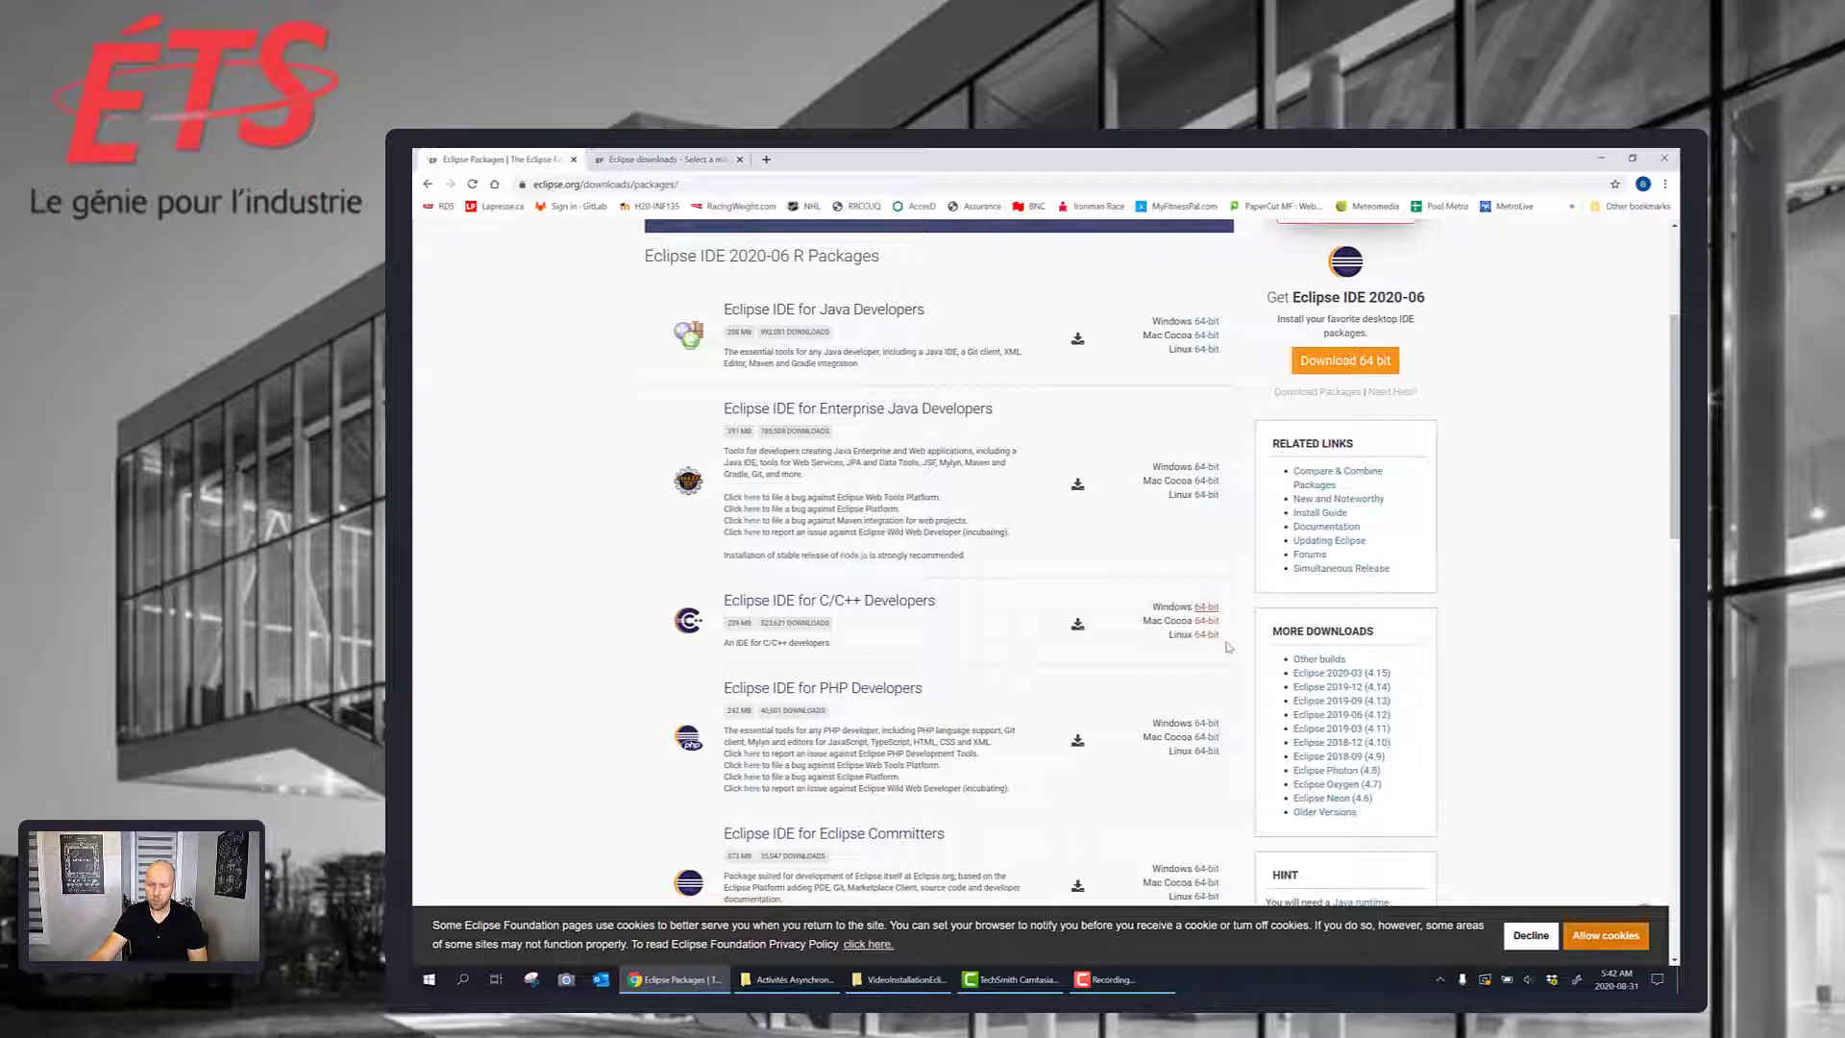
left_click(663, 159)
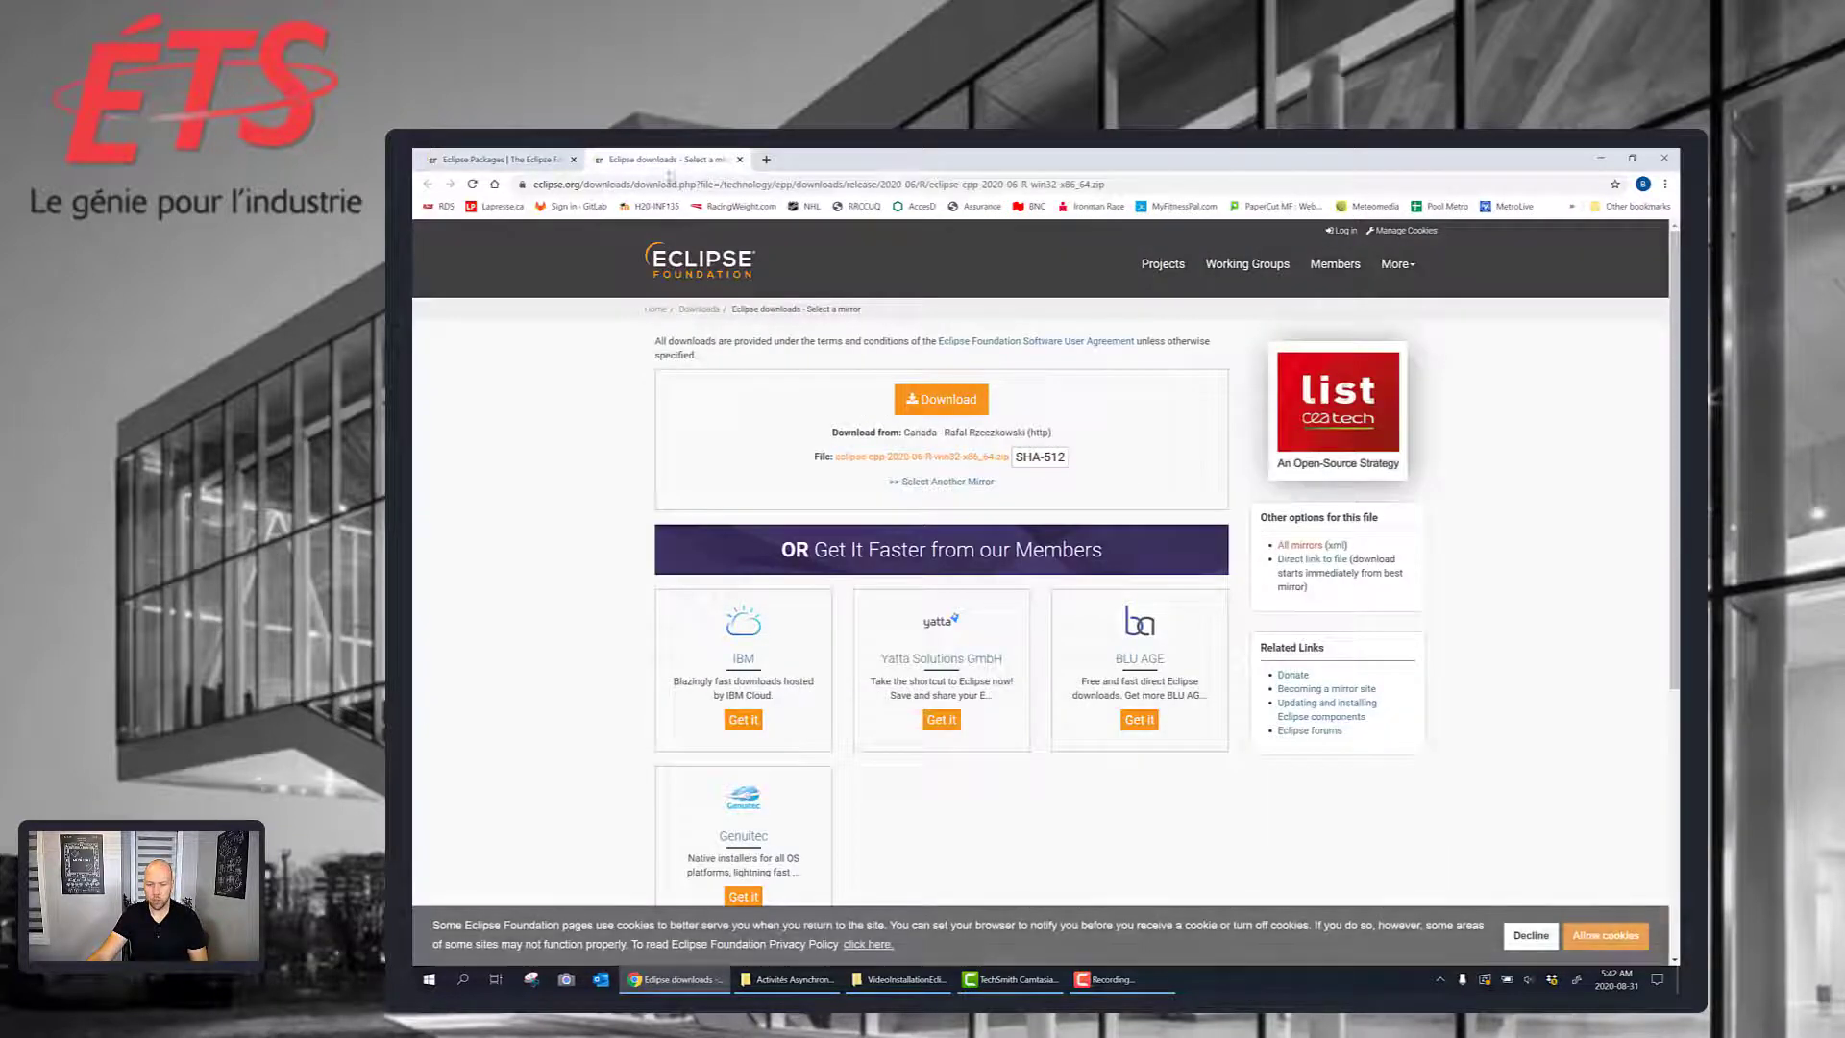
left_click(942, 399)
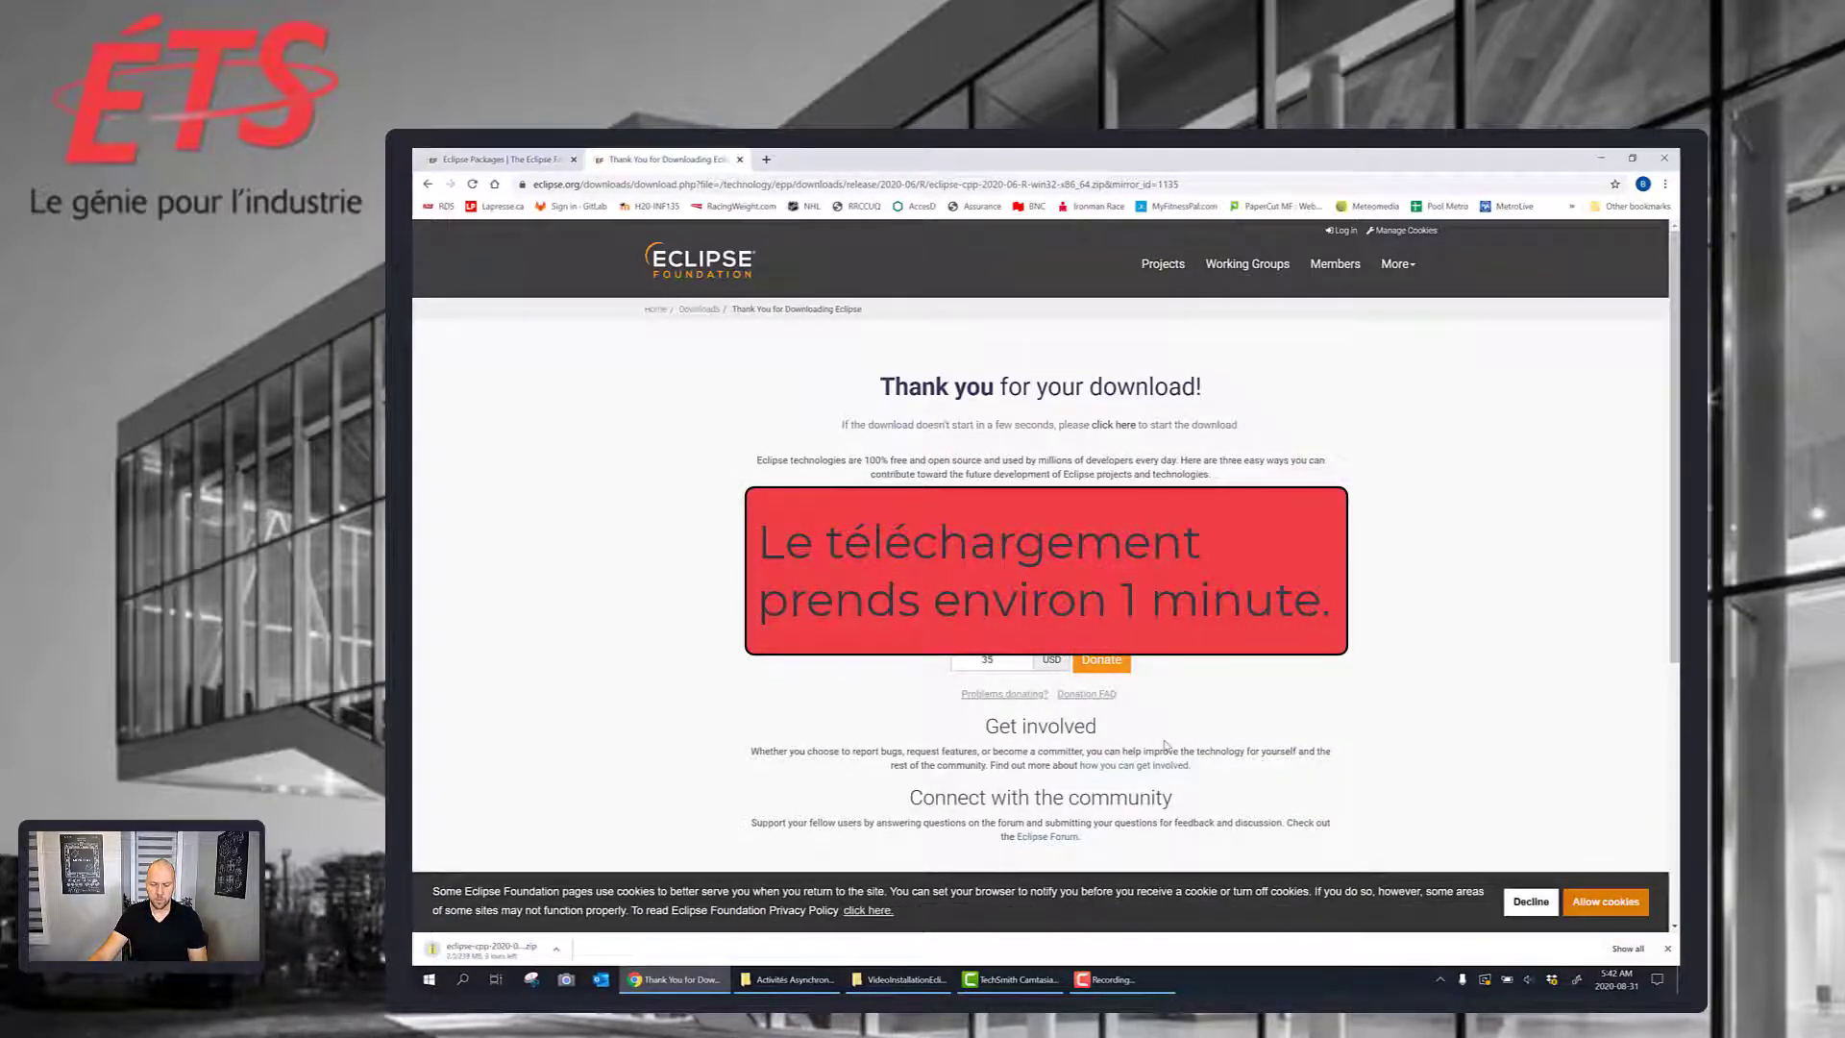
left_click(1530, 901)
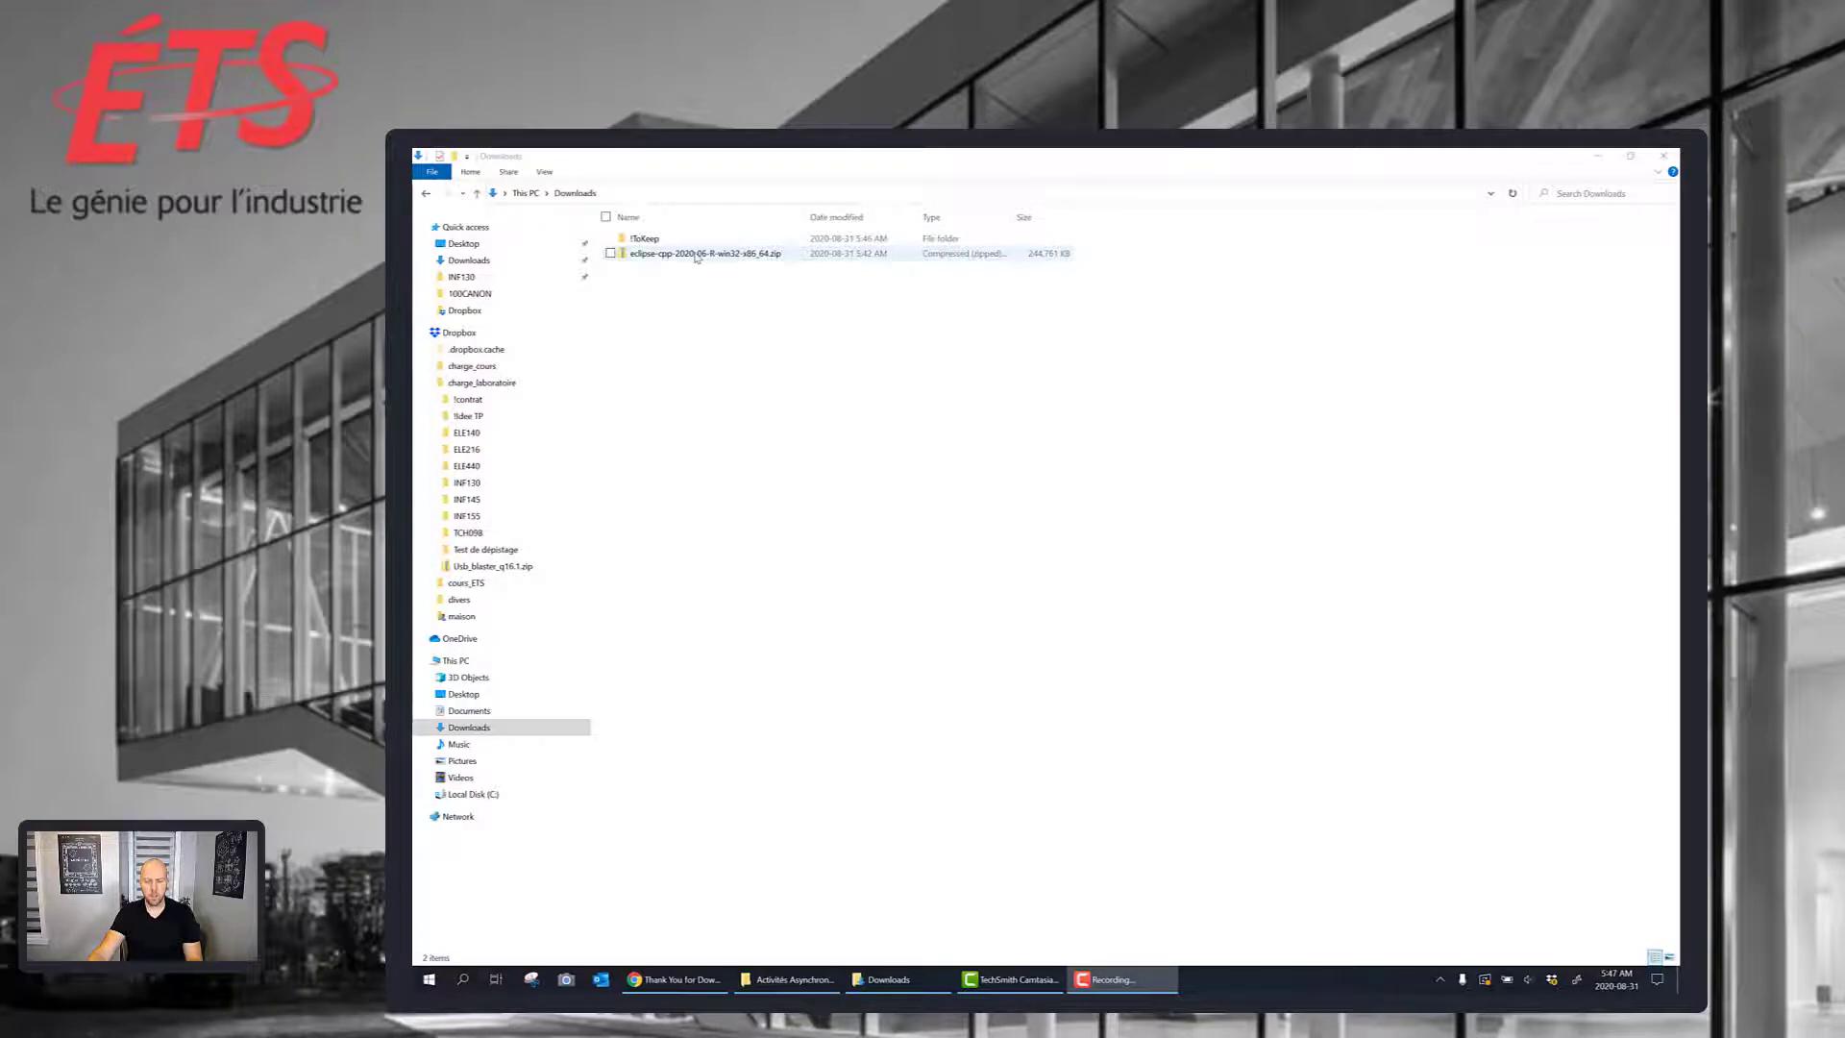
Step: Extract eclipse-cpp-2020-06-R-win32-x86_64.zip in the Downloads folder to the suggested destination
right_click(697, 255)
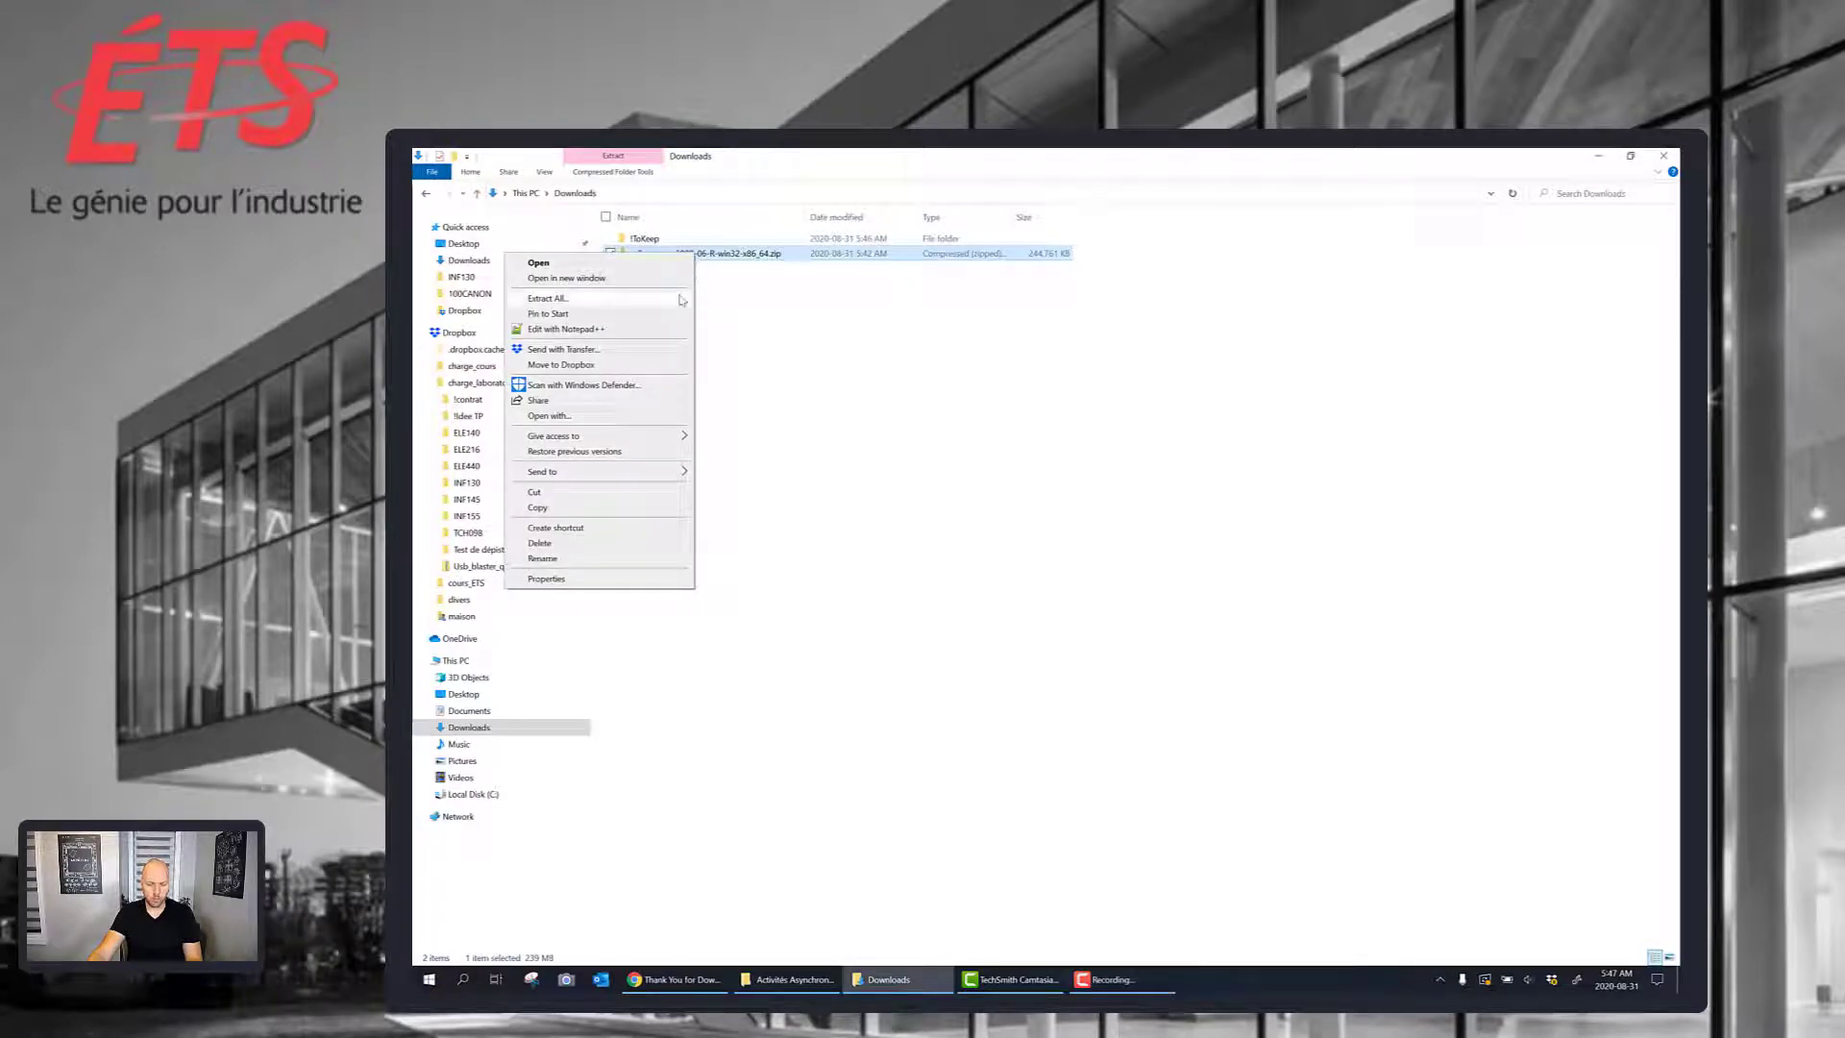
left_click(684, 298)
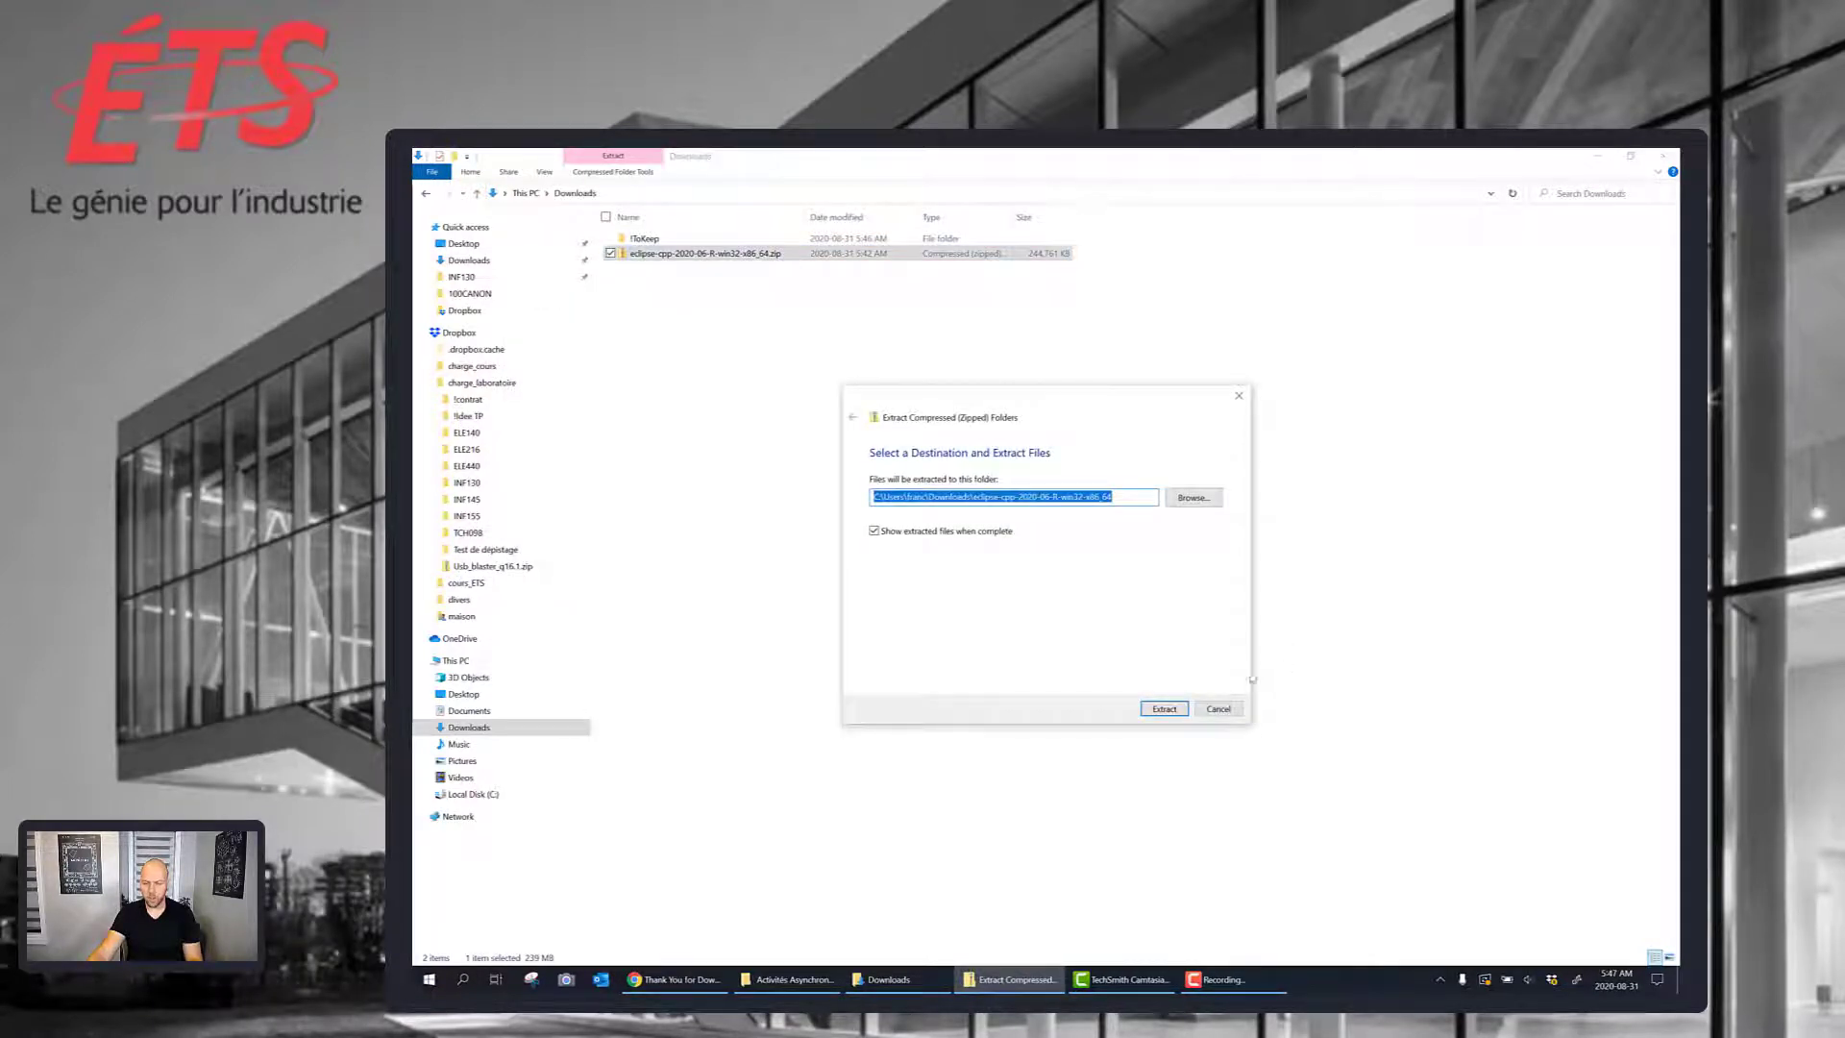
left_click(1164, 709)
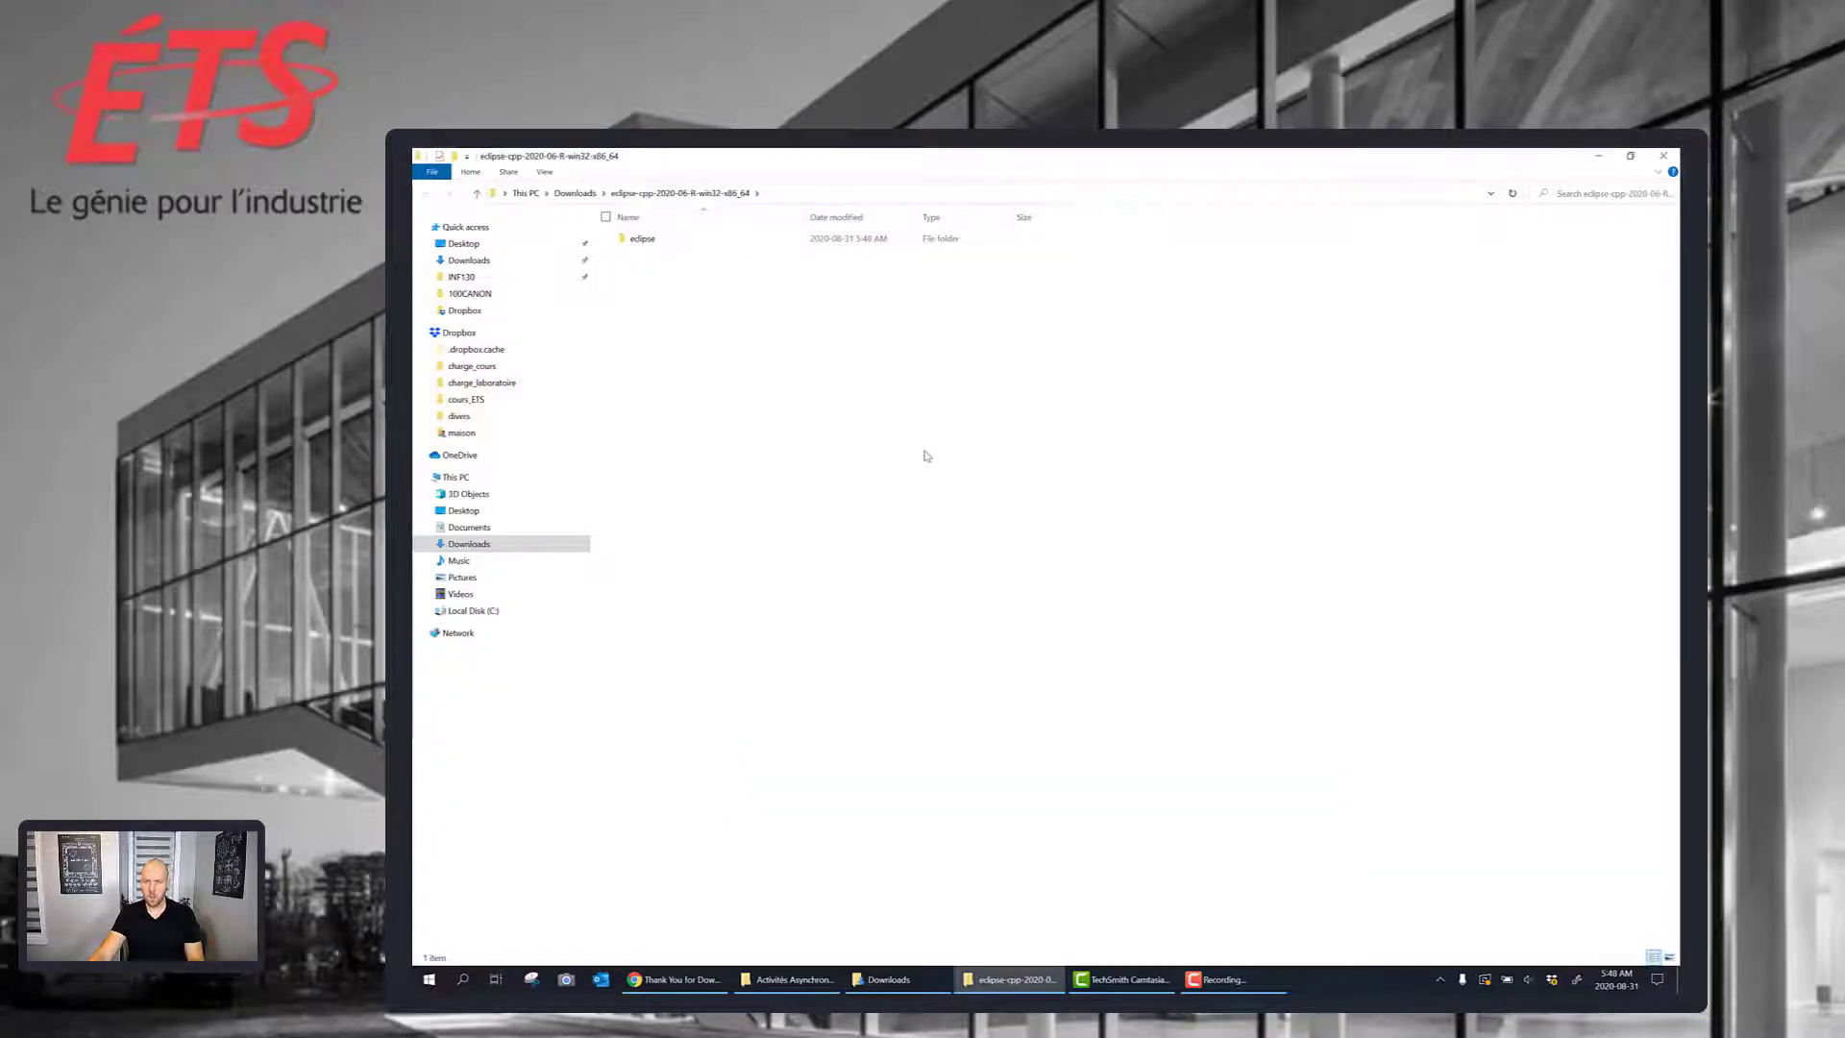
Step: Transfer the extracted eclipse folder to the root of Local Disk (C:) and open it there to reach eclipse.exe
double_click(643, 240)
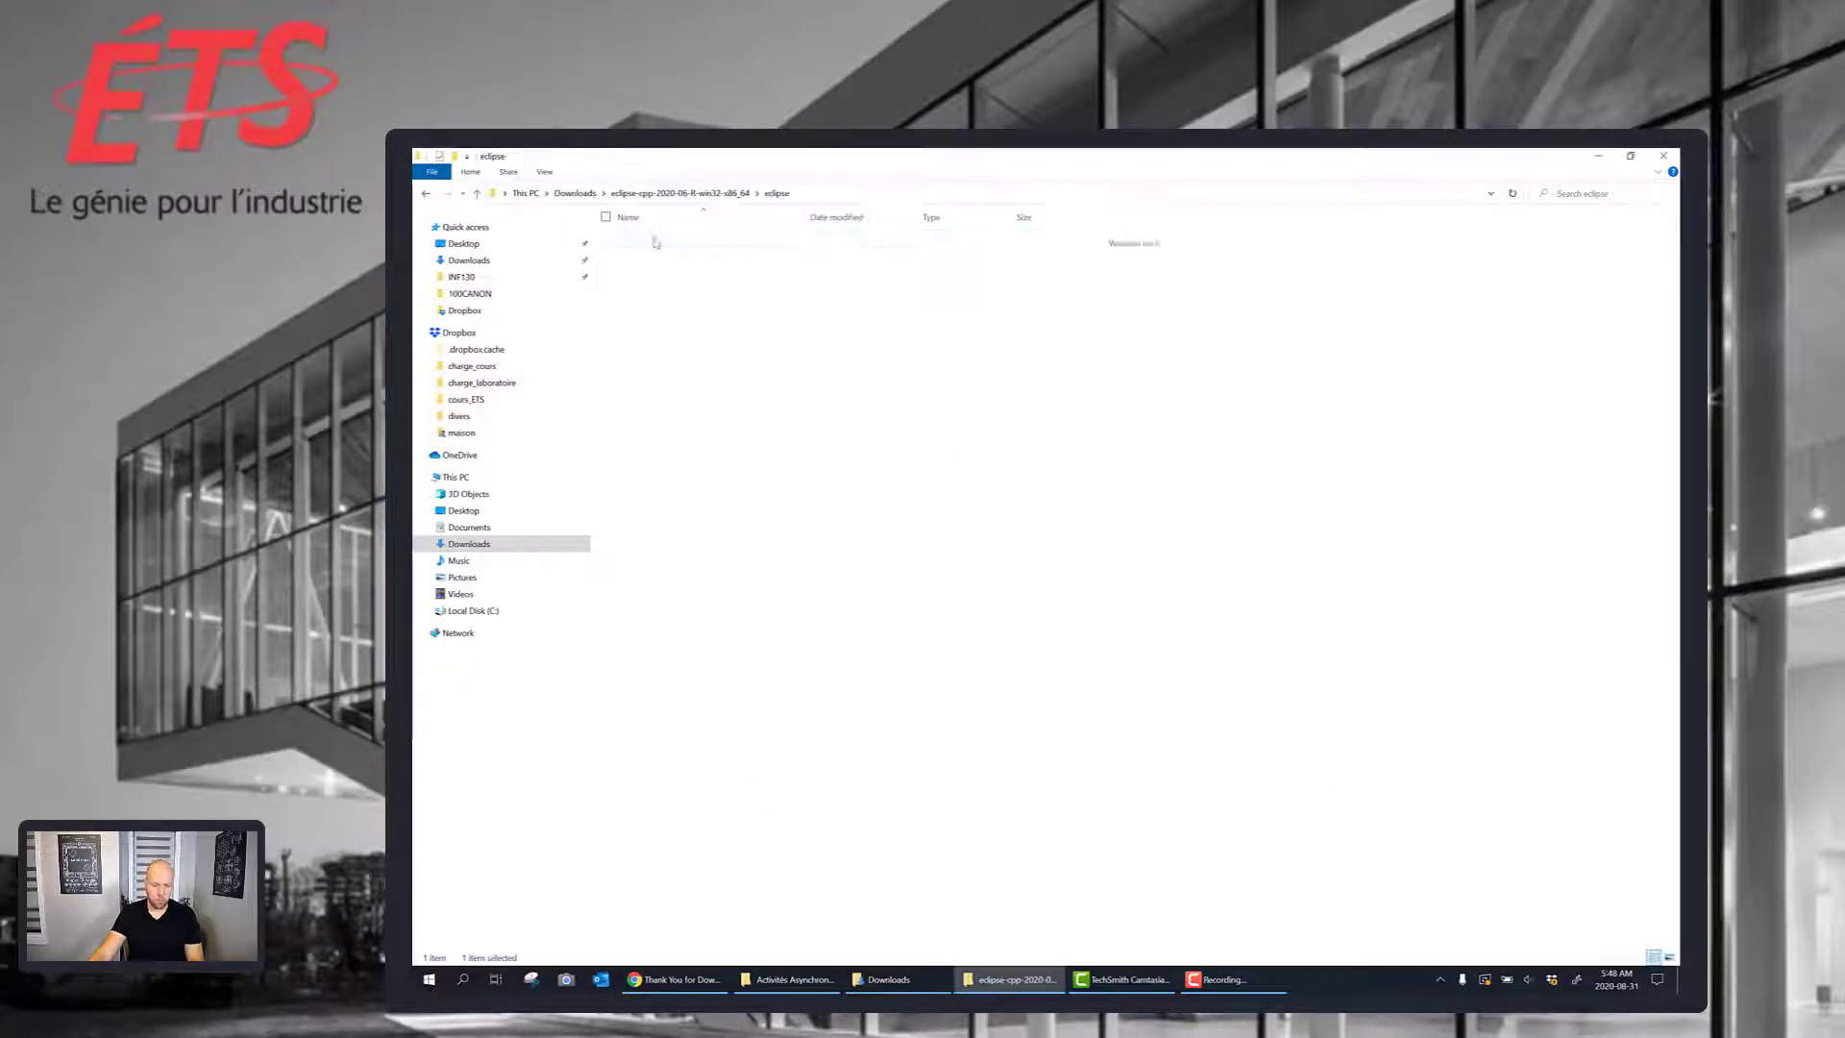
left_click(717, 193)
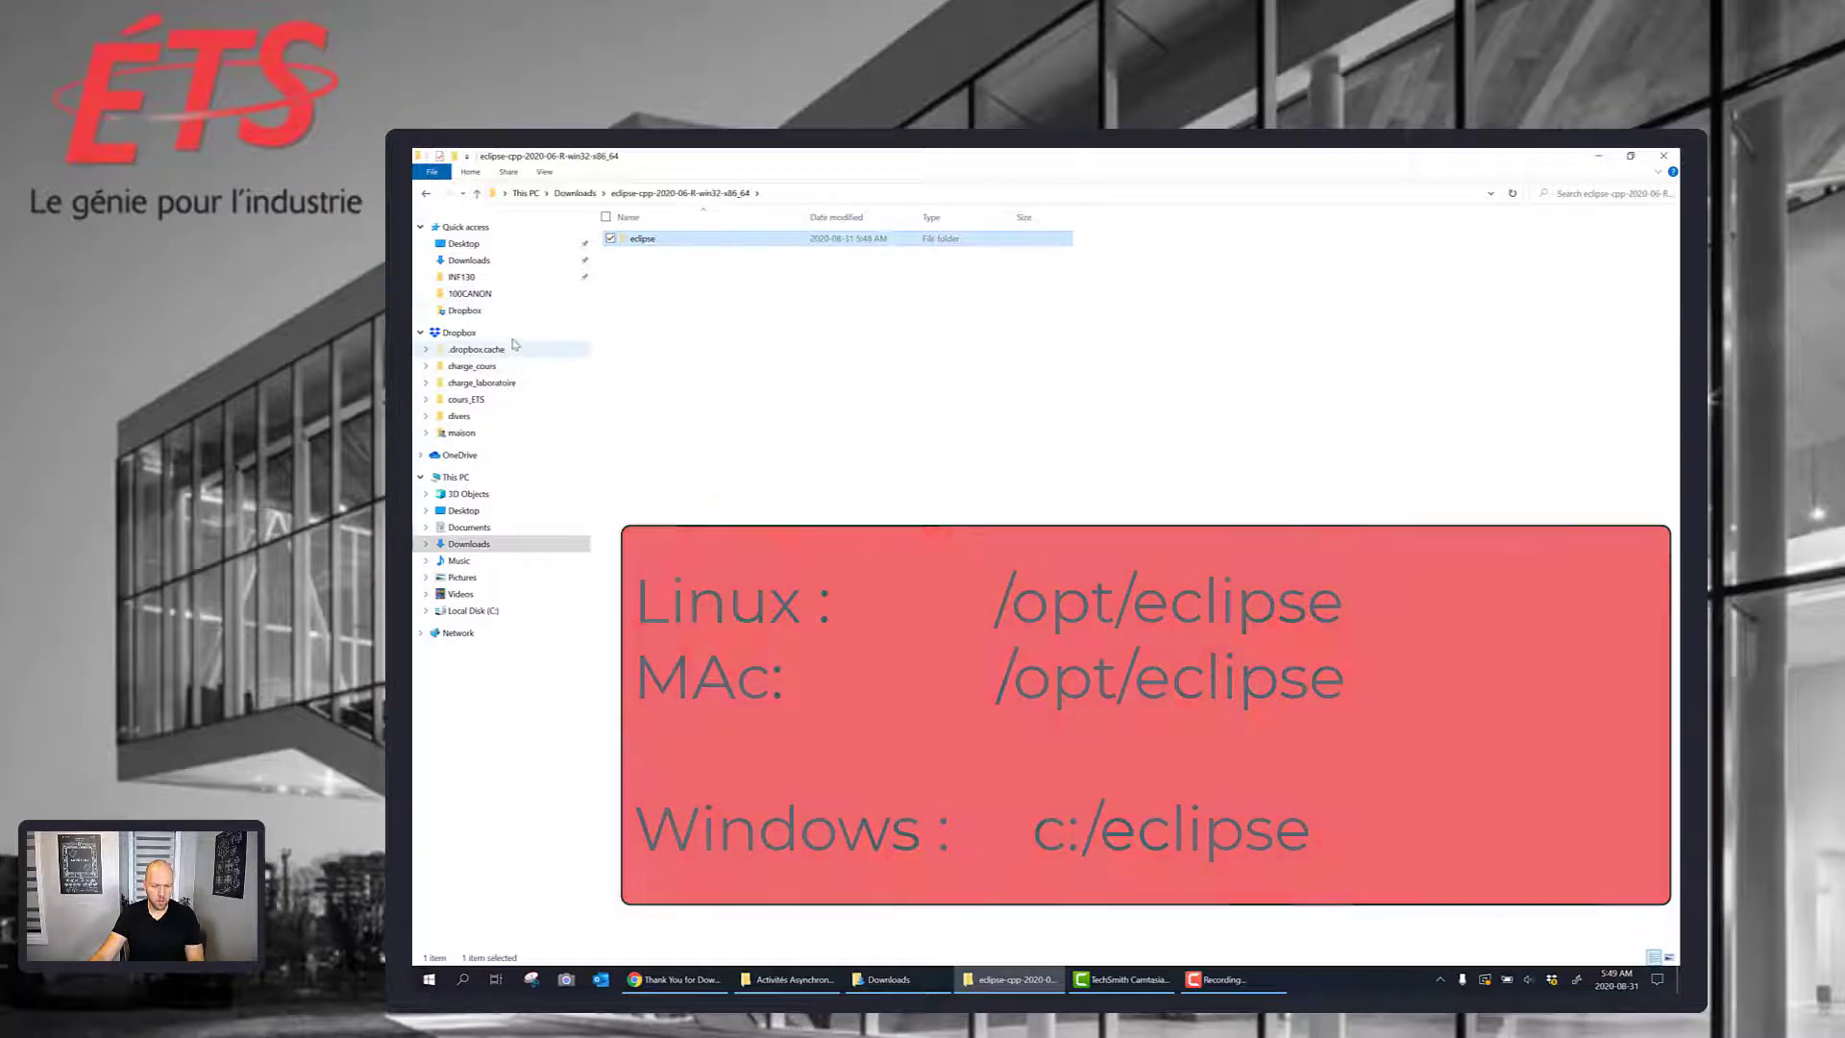
left_click(463, 243)
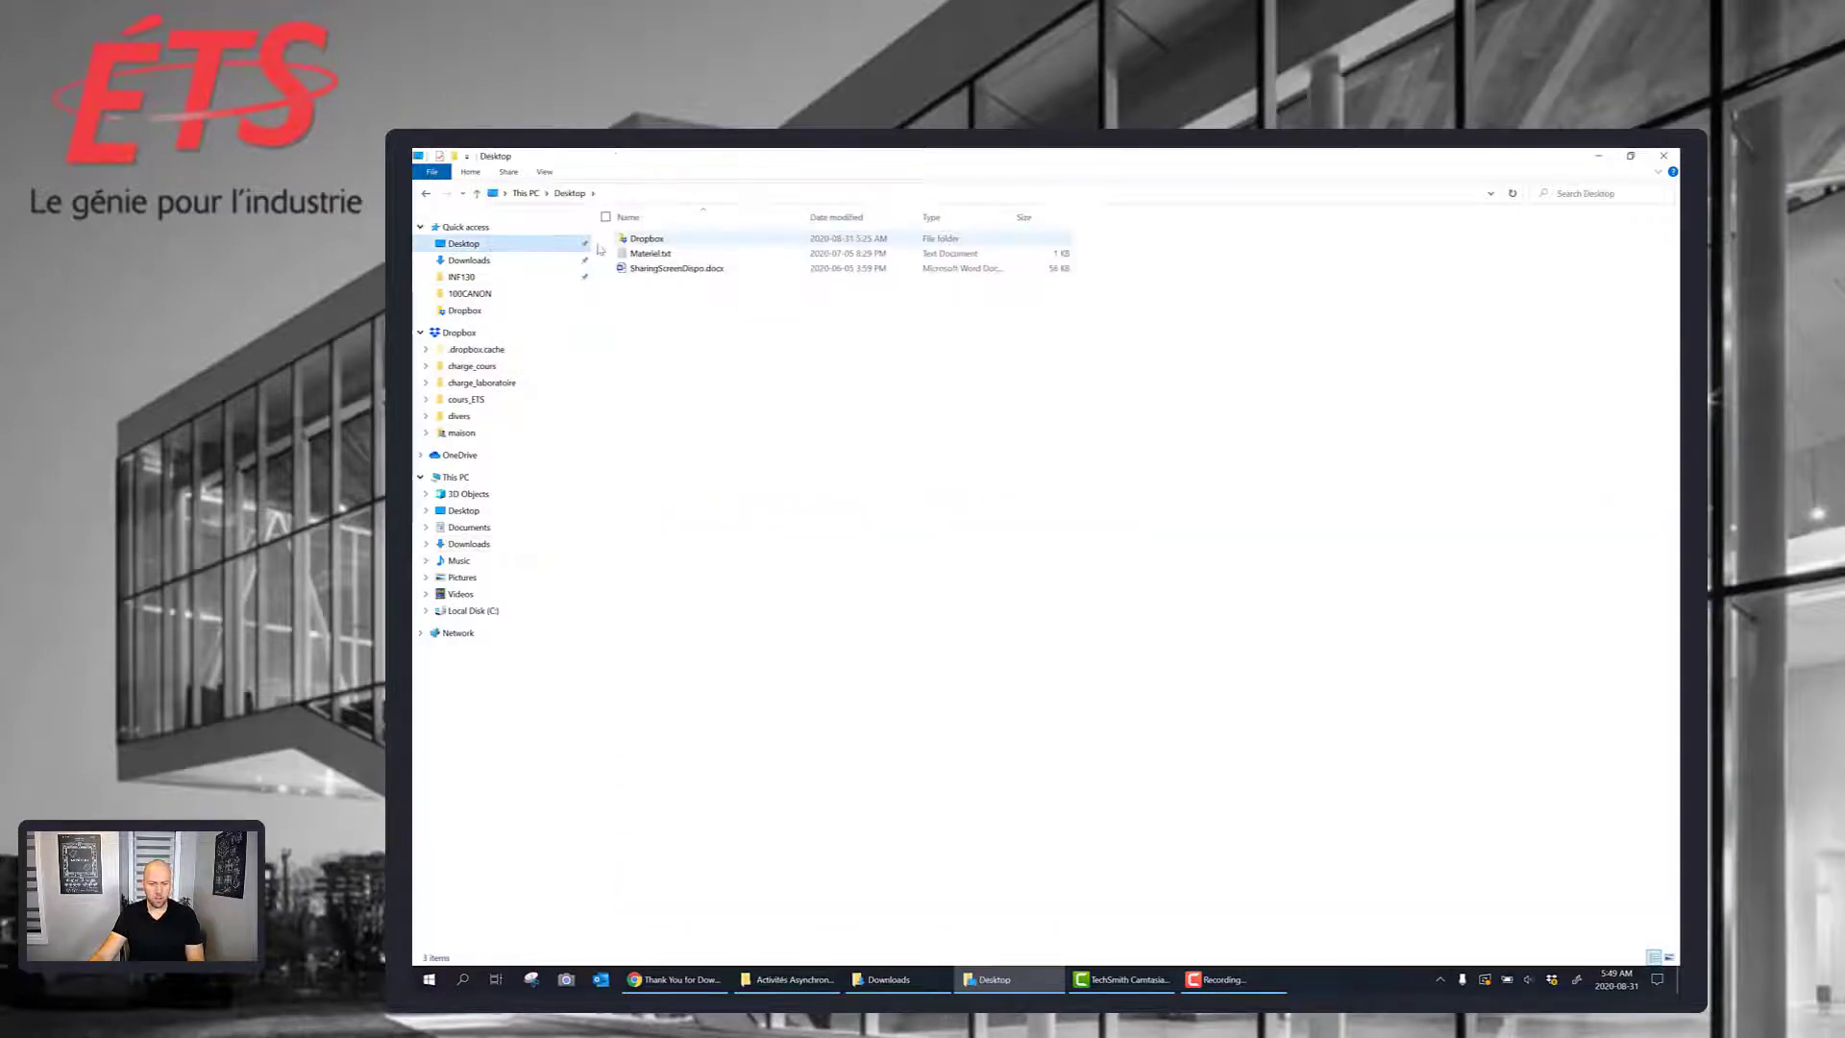
left_click(475, 480)
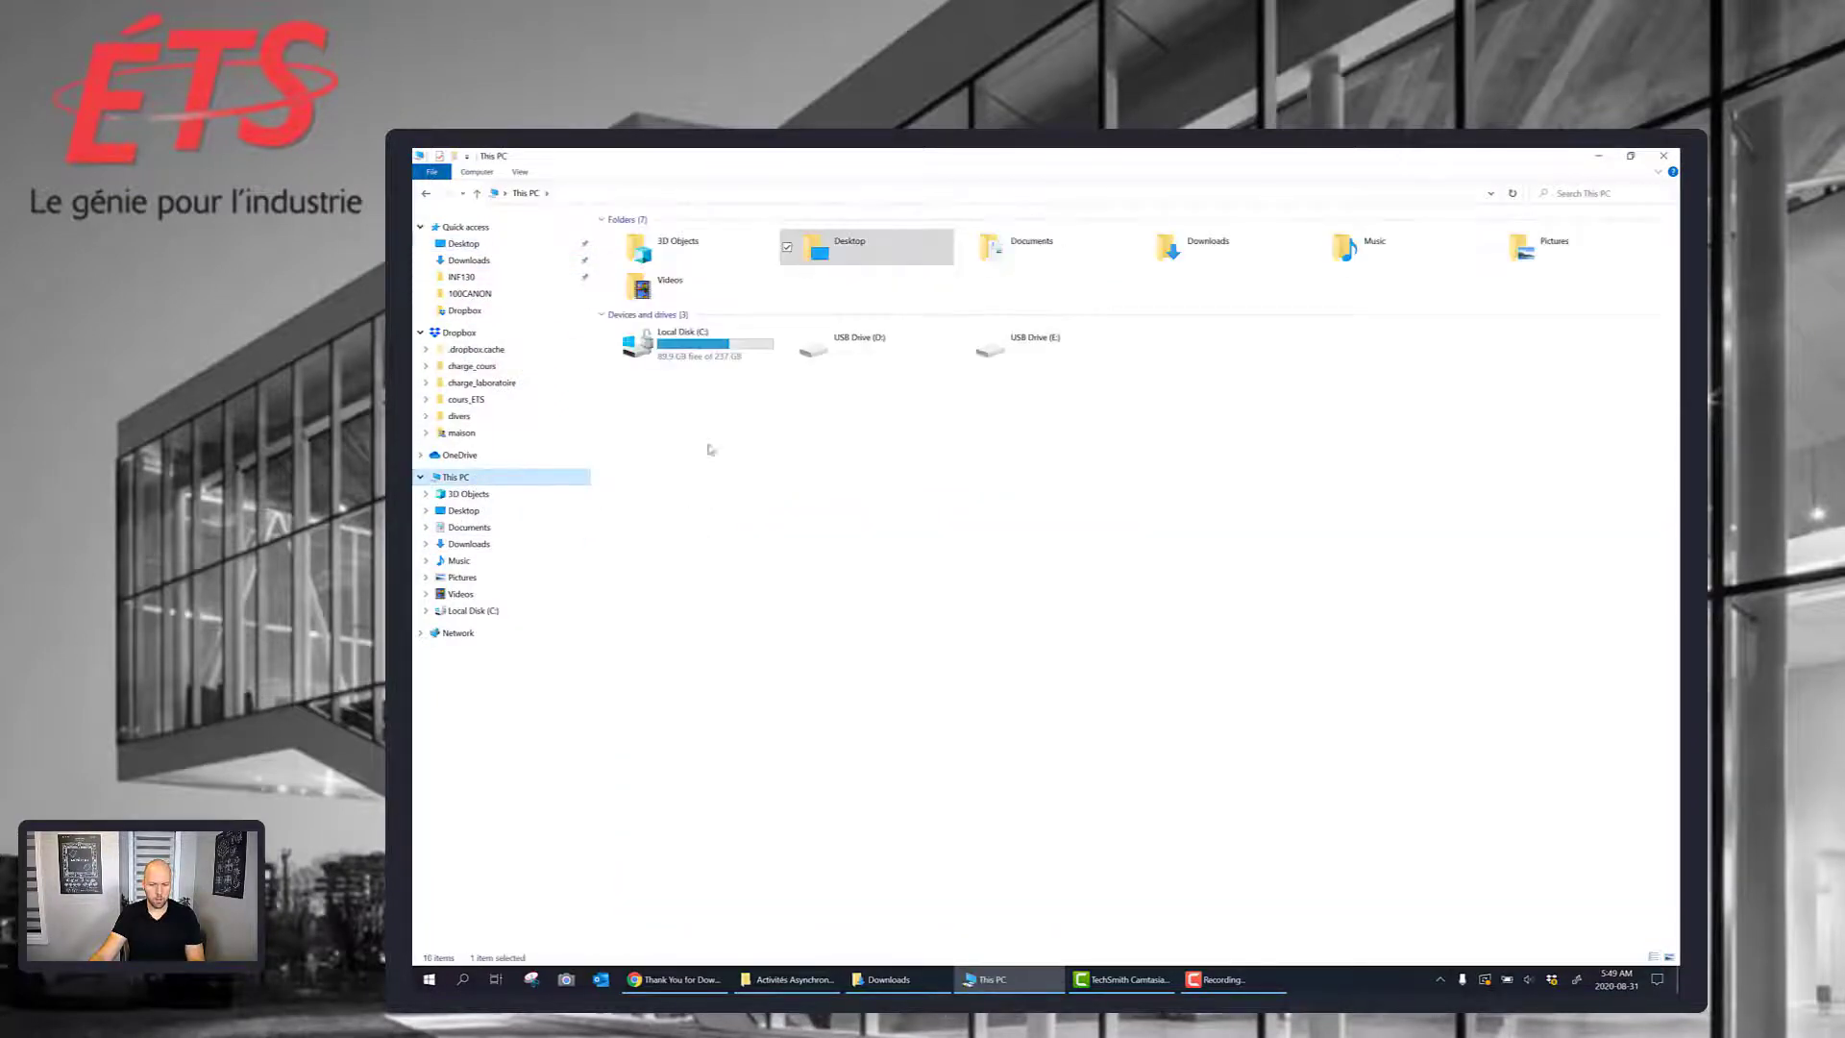
left_click(709, 341)
double_click(708, 341)
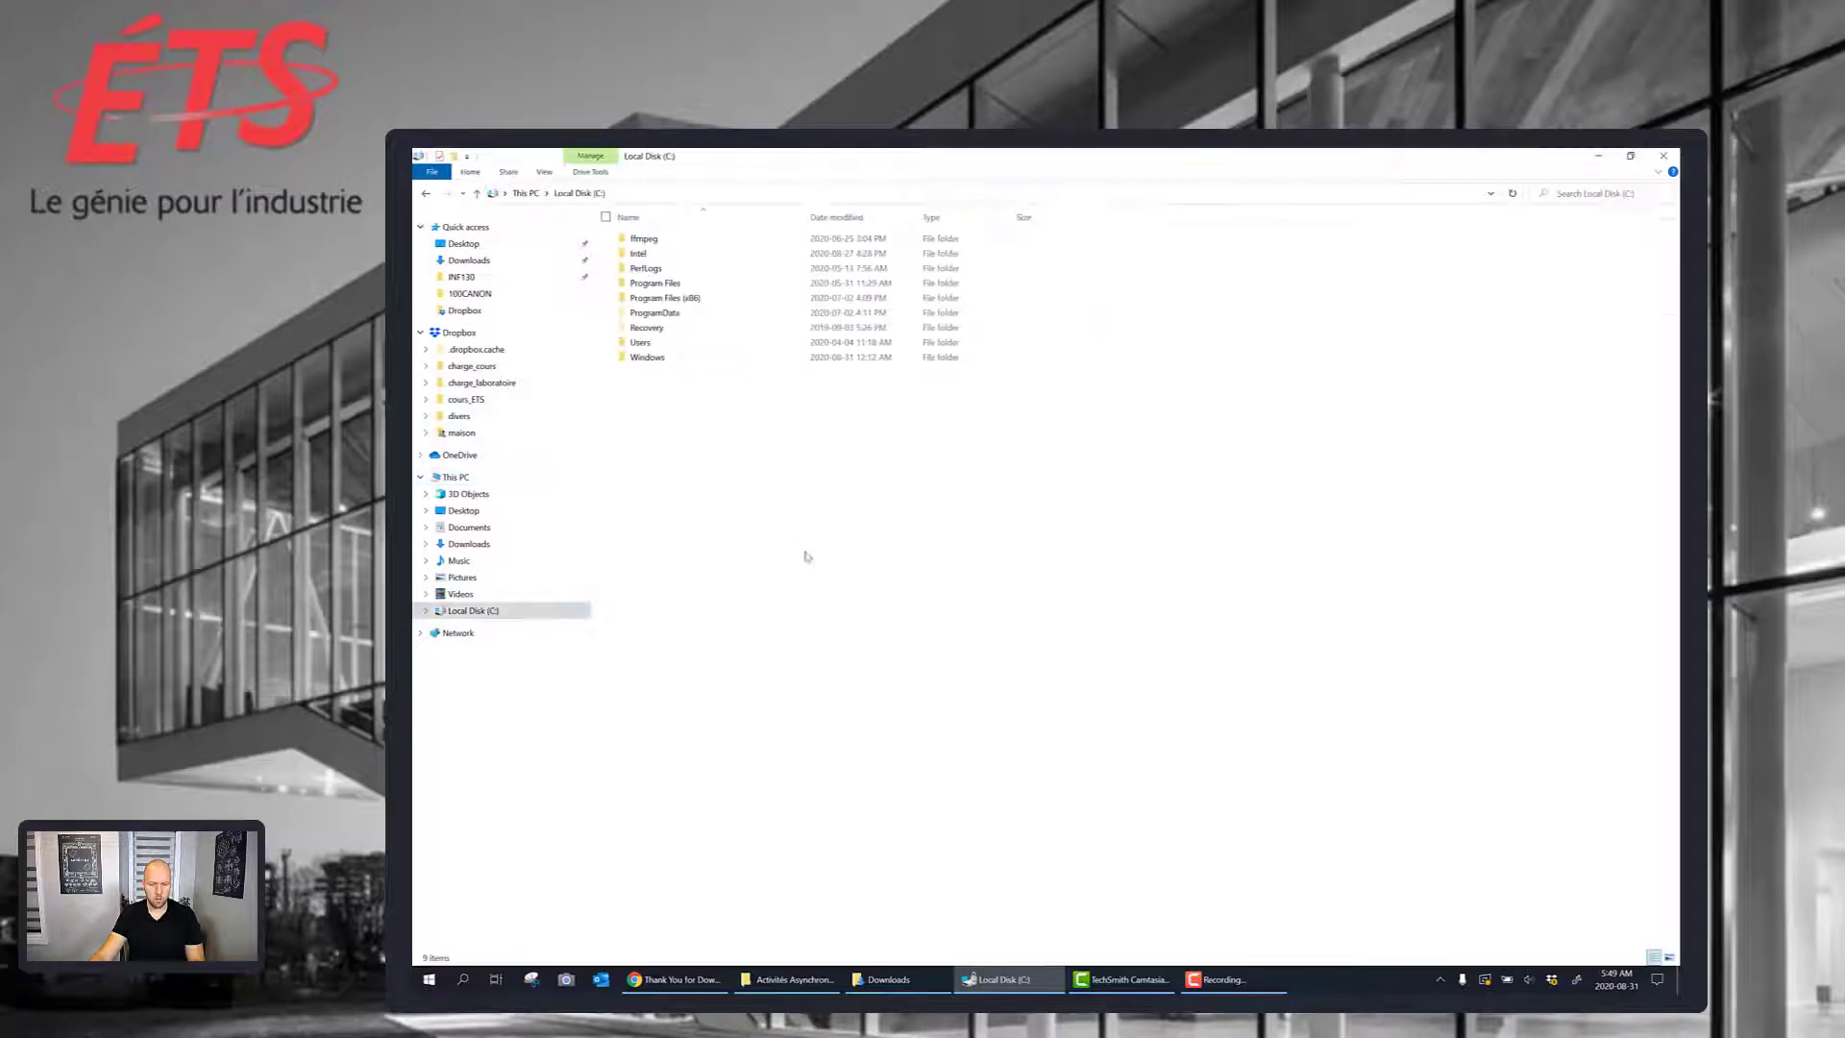
key("ctrl+v")
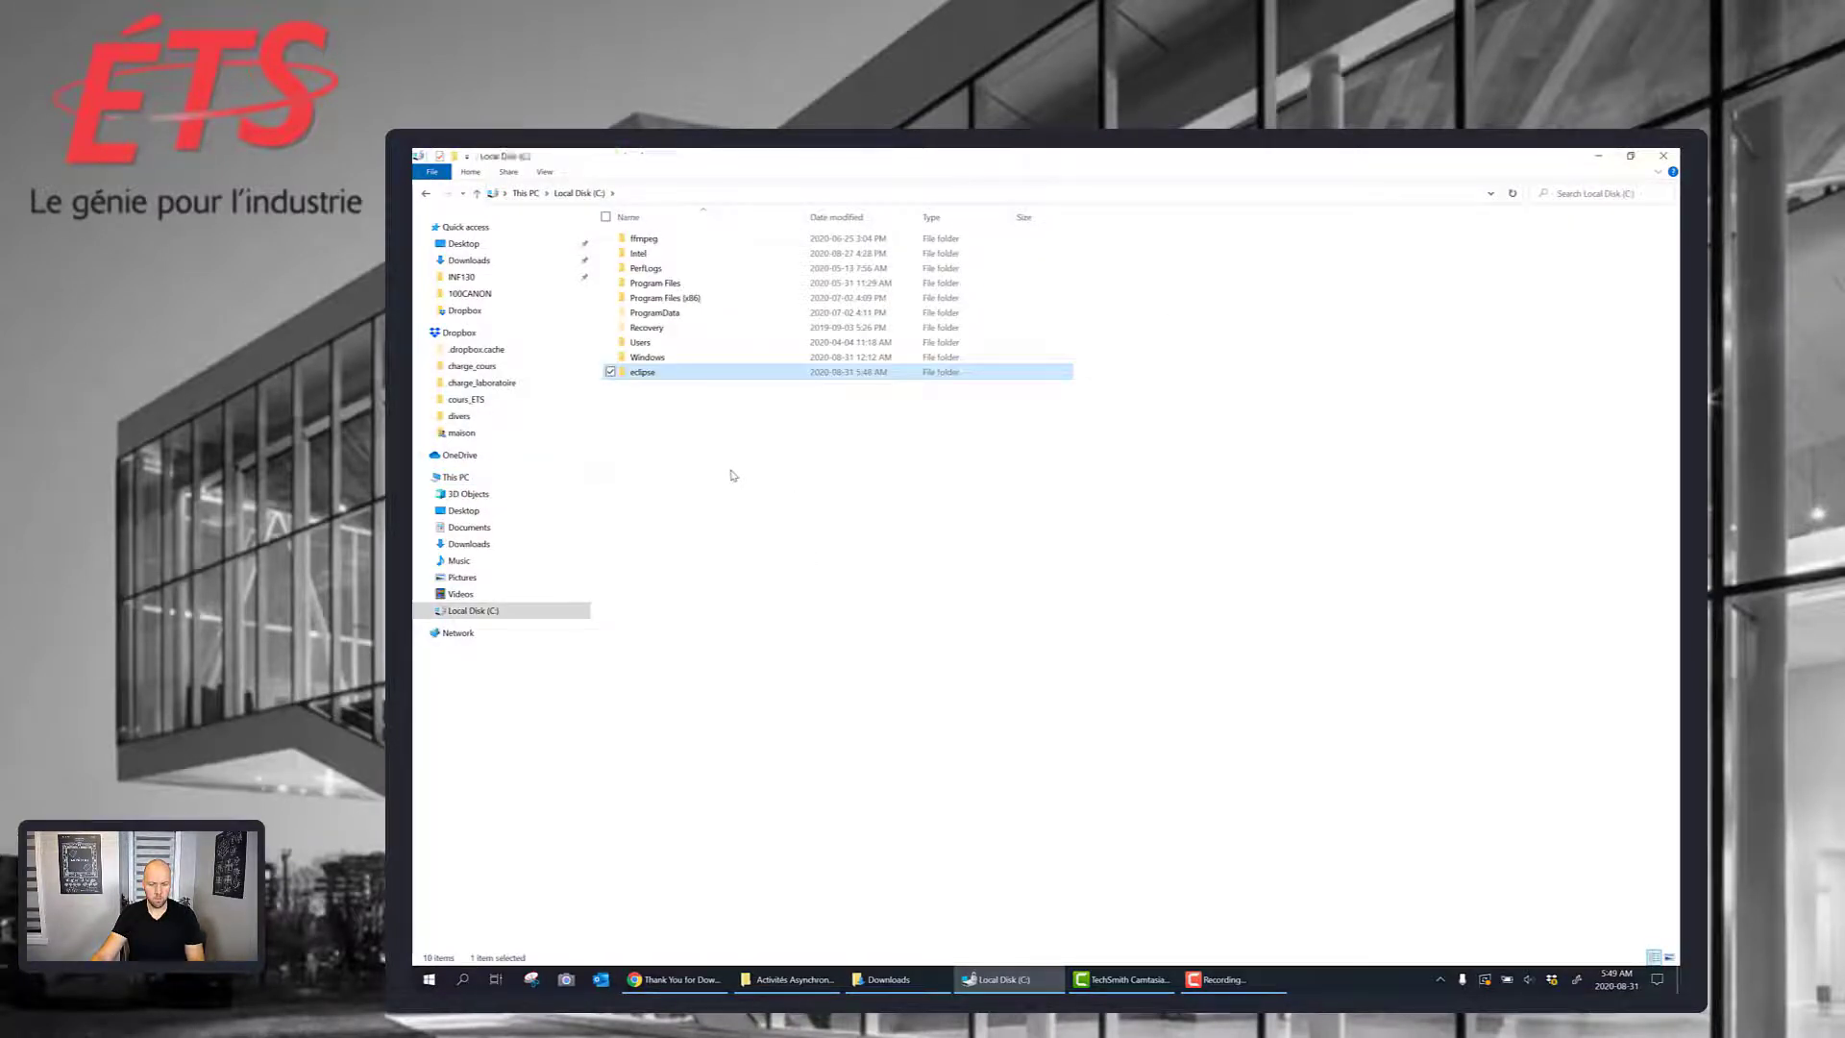
double_click(652, 375)
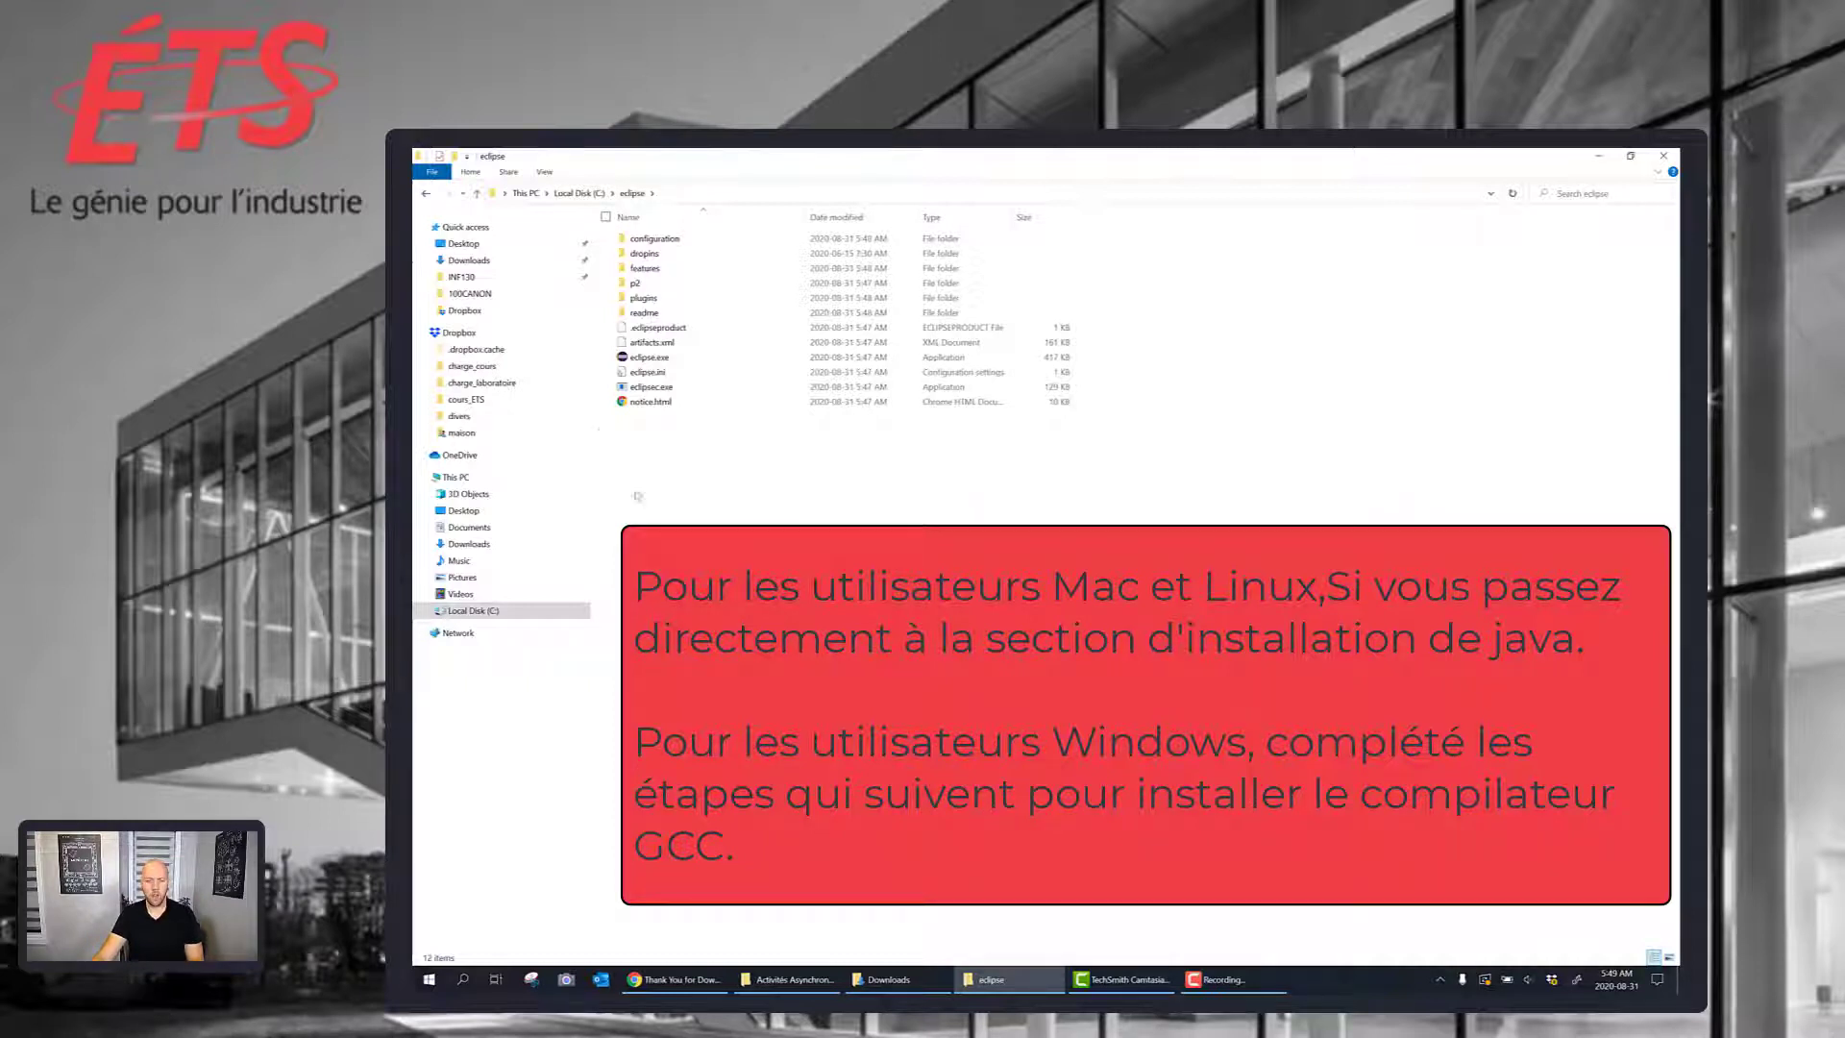
left_click(674, 358)
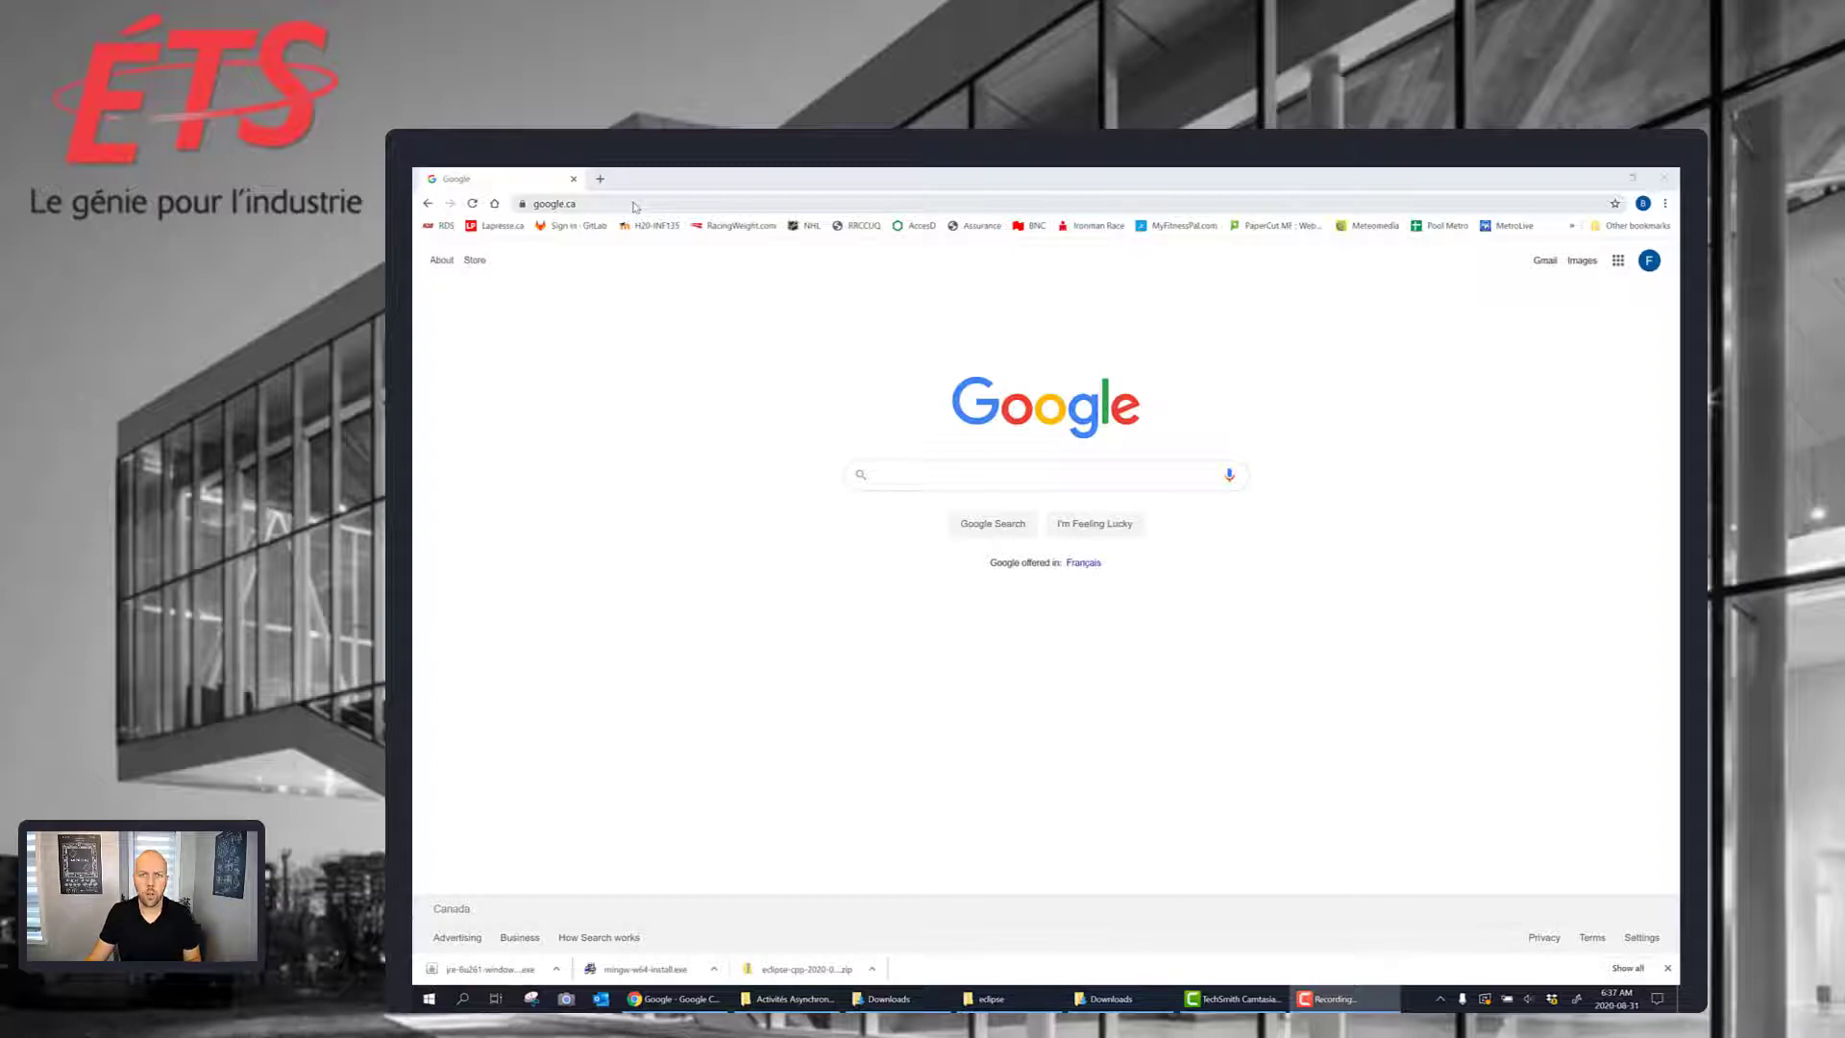
Step: Download mingw-get-setup.exe from the MinGW project page on osdn.net
left_click(634, 204)
type("https://osdn.net/projects/mingw/downloads/68260/mingw-get-setup.exe/?fbclid=IwAR0EkJkDtqkeiaqesJN9hq-IDHb5C_evgrXfJD-pcq3vtheRQBetAXkxCjM")
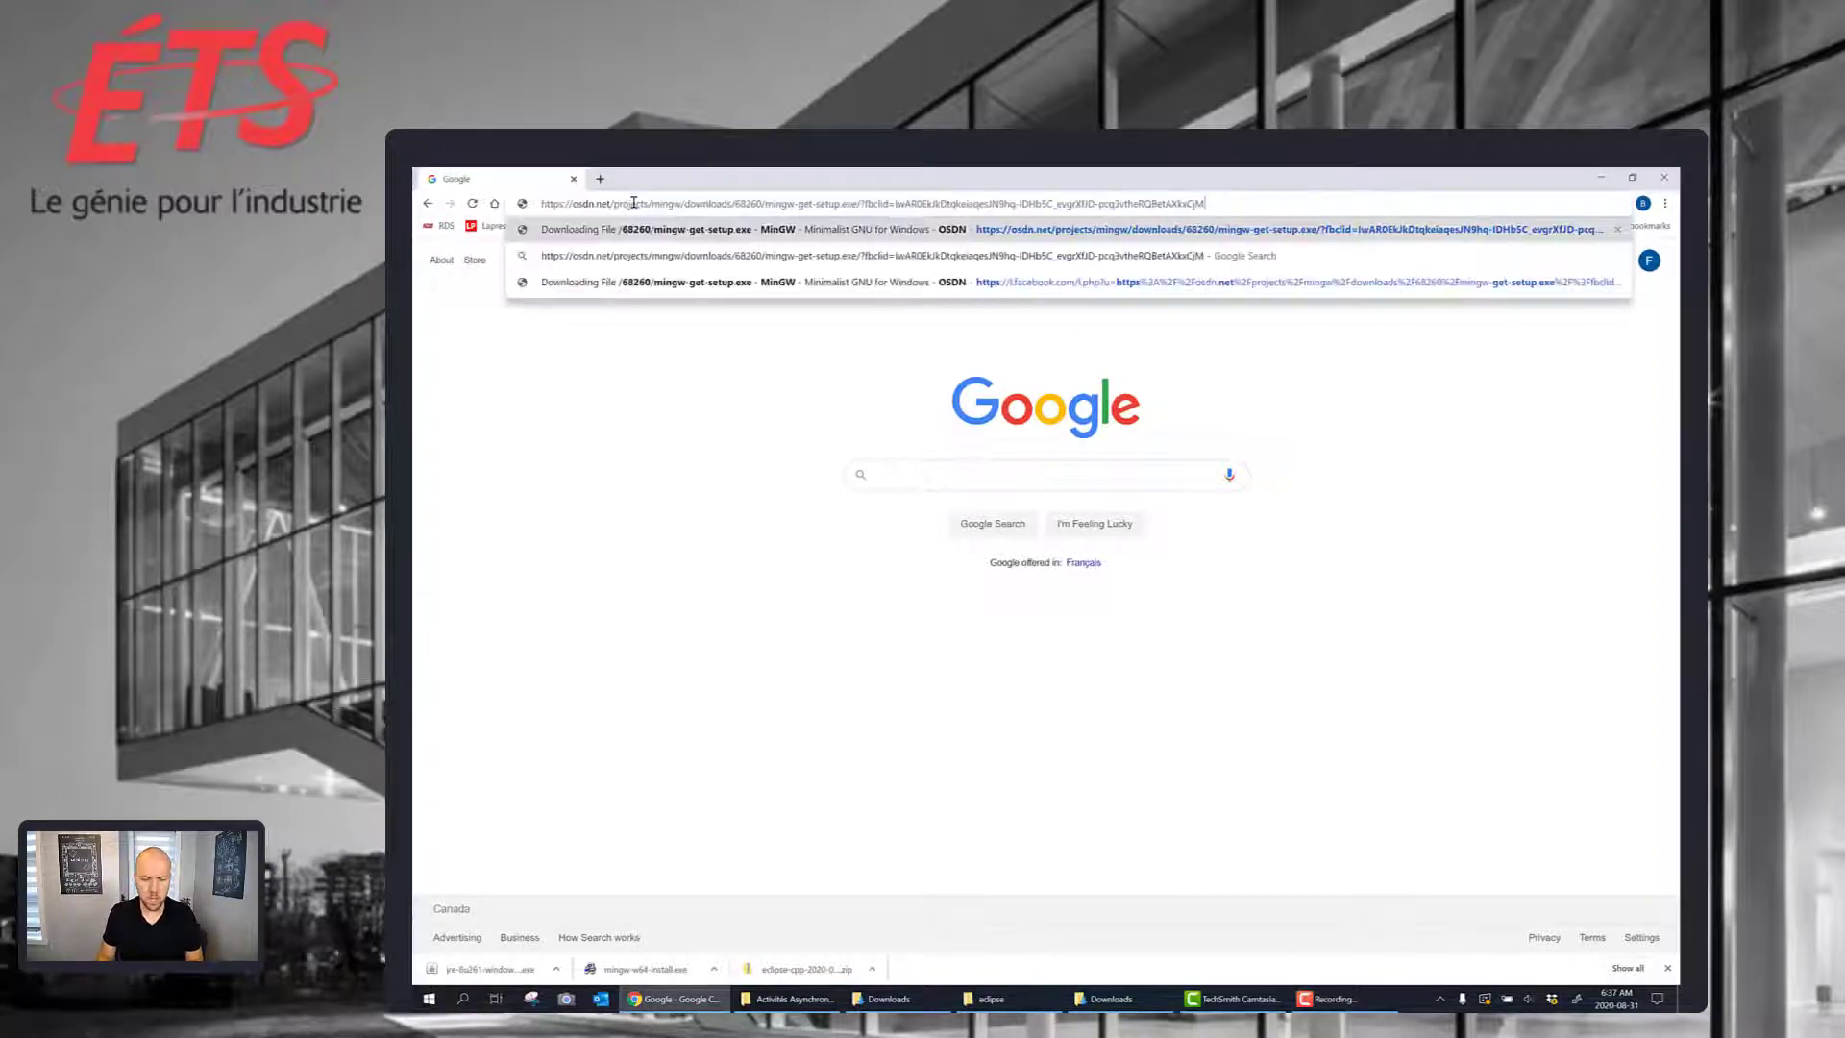
key("Return")
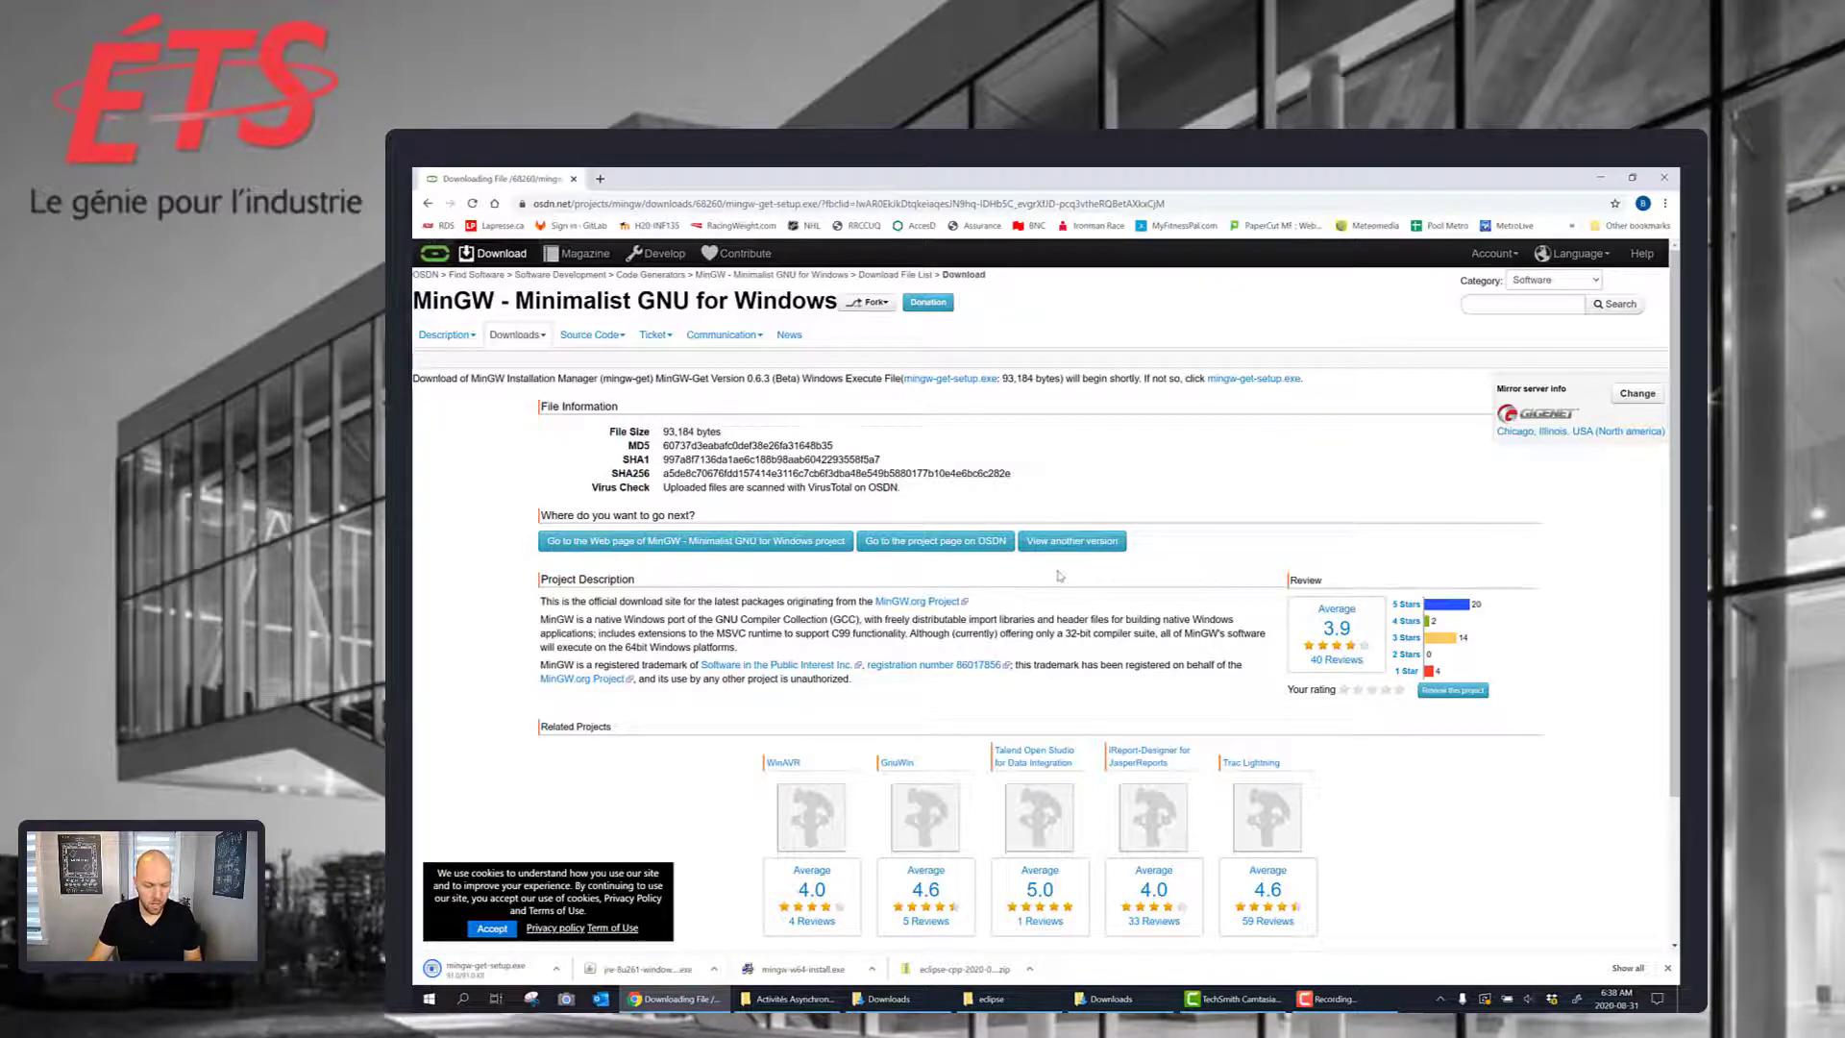
Step: Run mingw-get-setup.exe from the Downloads folder and install the MinGW Installation Manager in C:\MinGW with the default preferences
left_click(1110, 998)
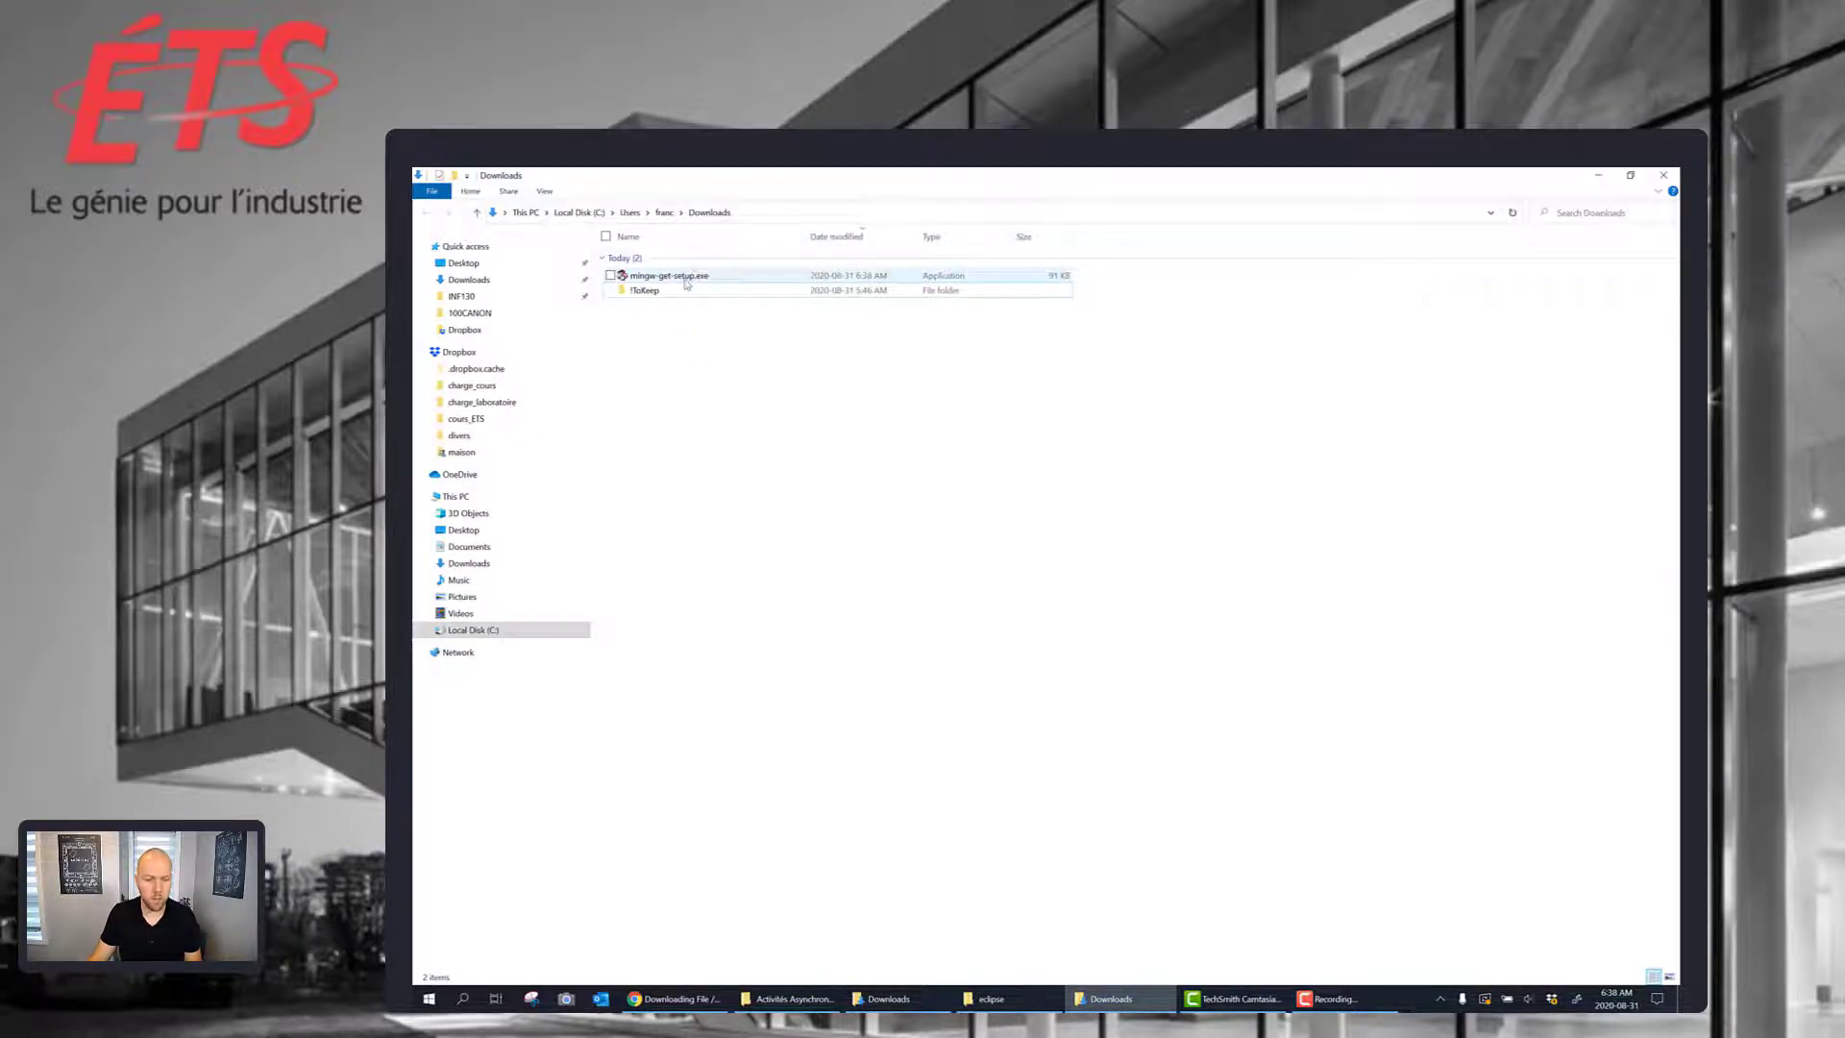
double_click(687, 278)
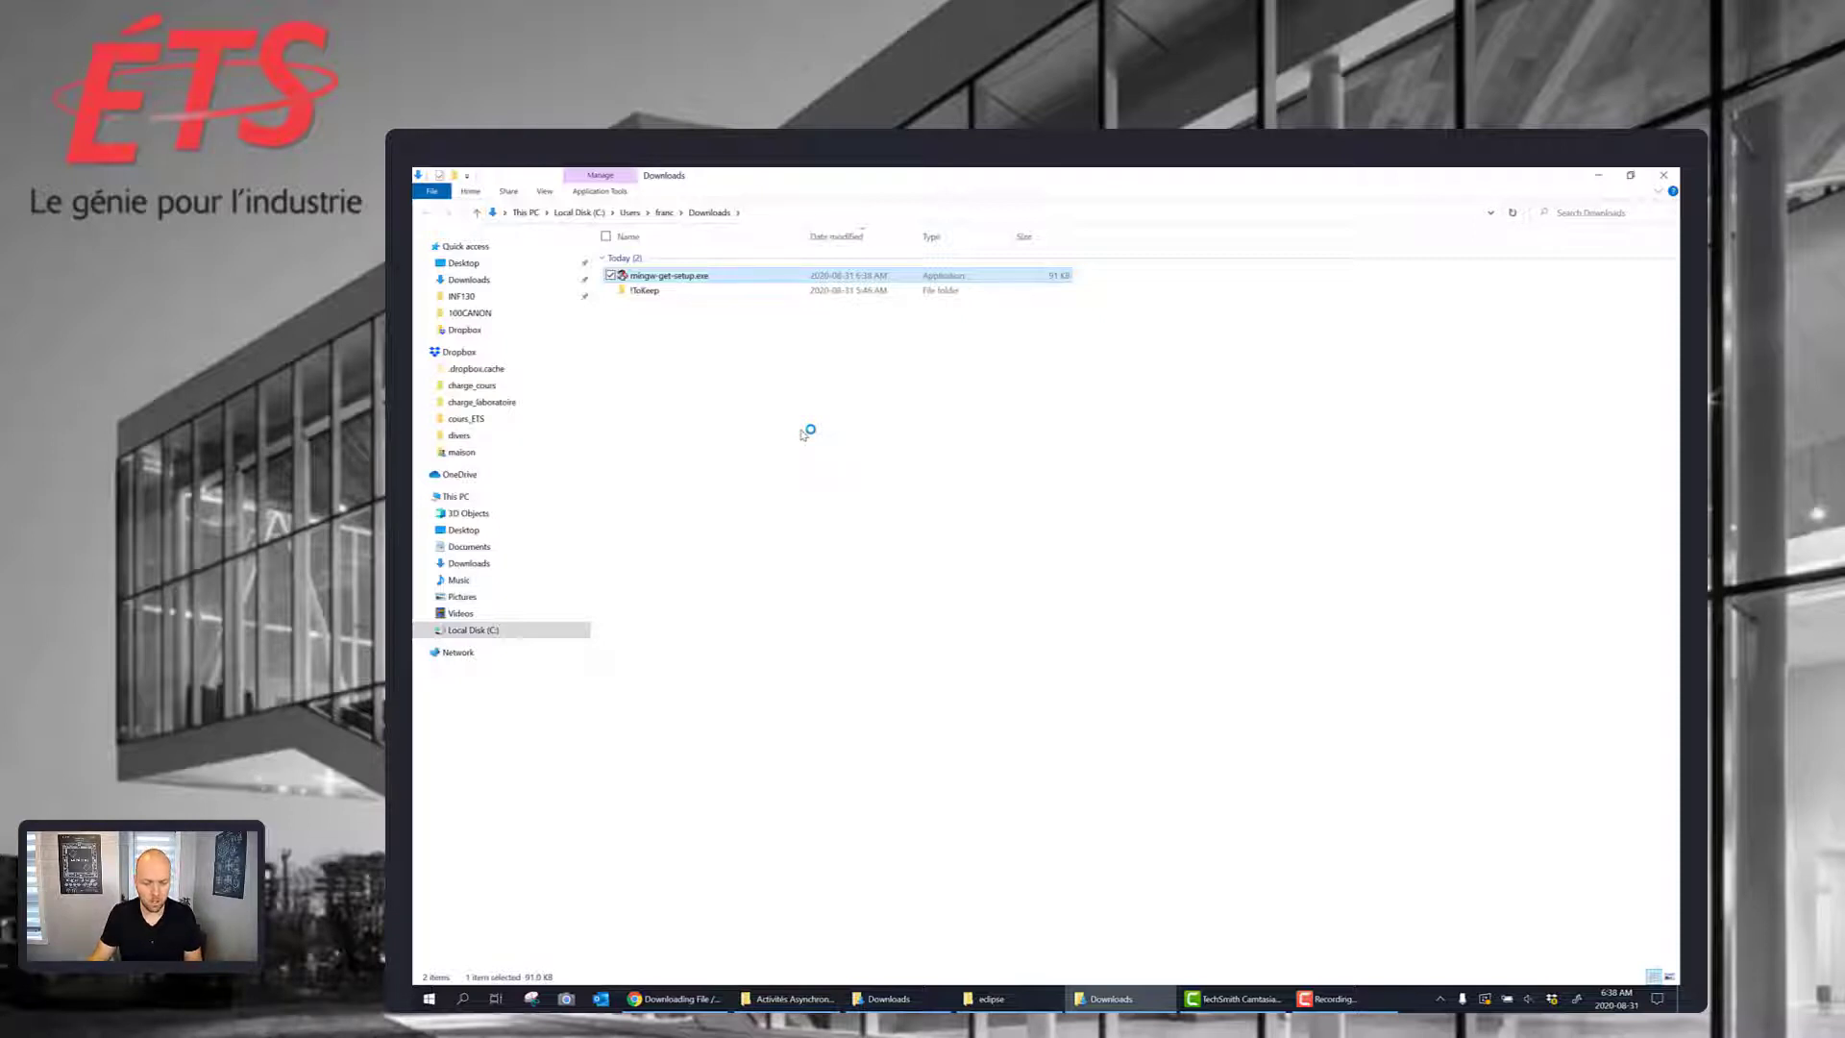
left_click(1106, 727)
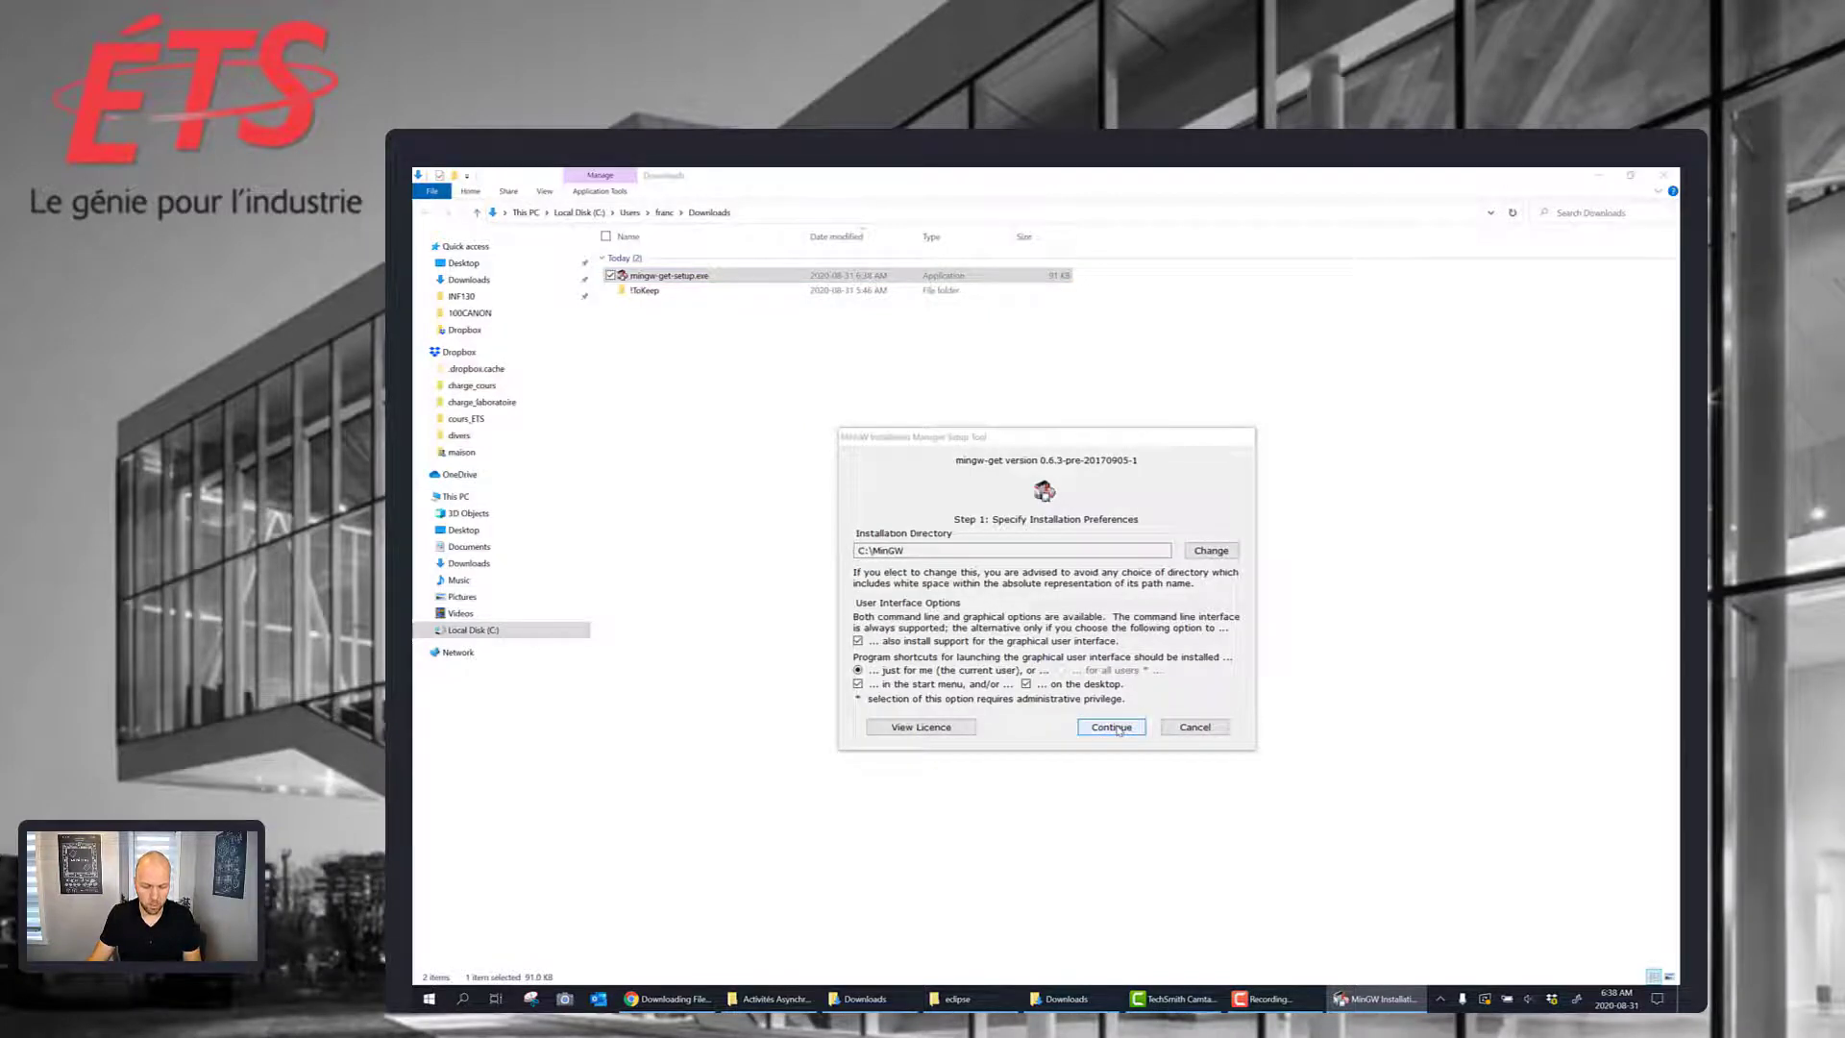
left_click(1112, 728)
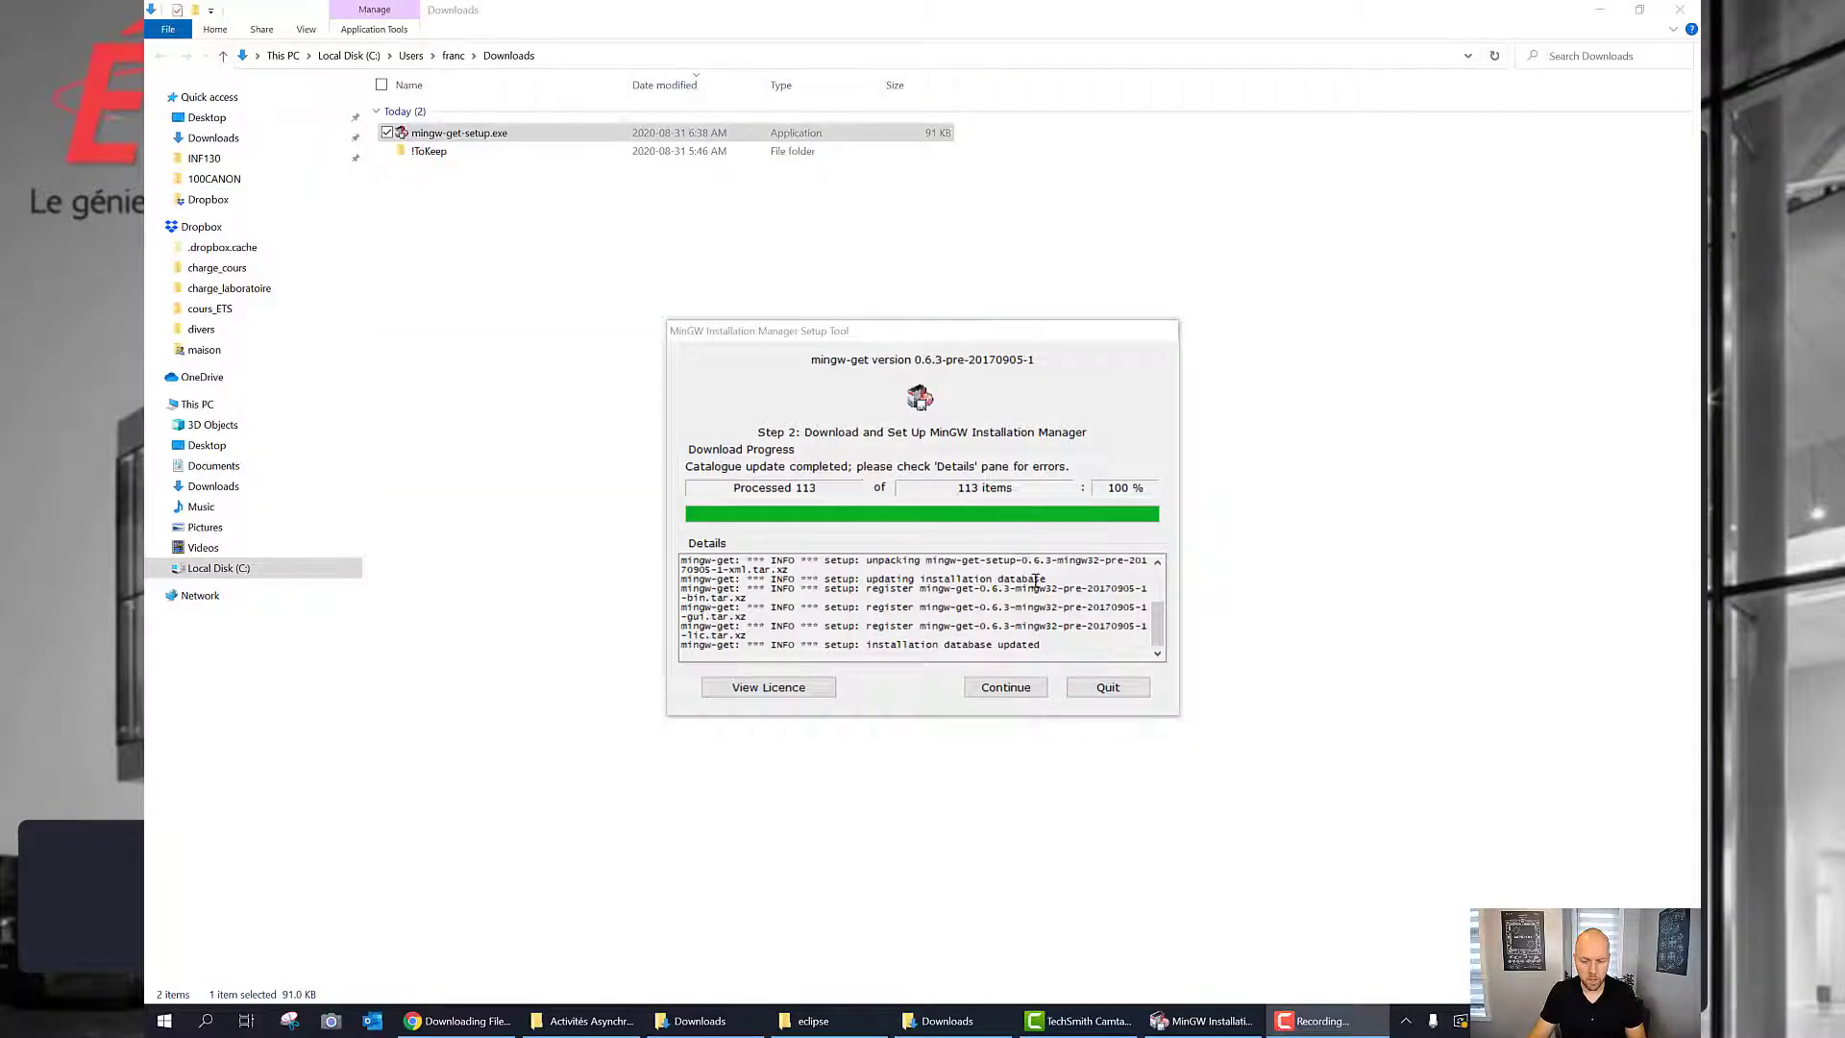
left_click(1002, 688)
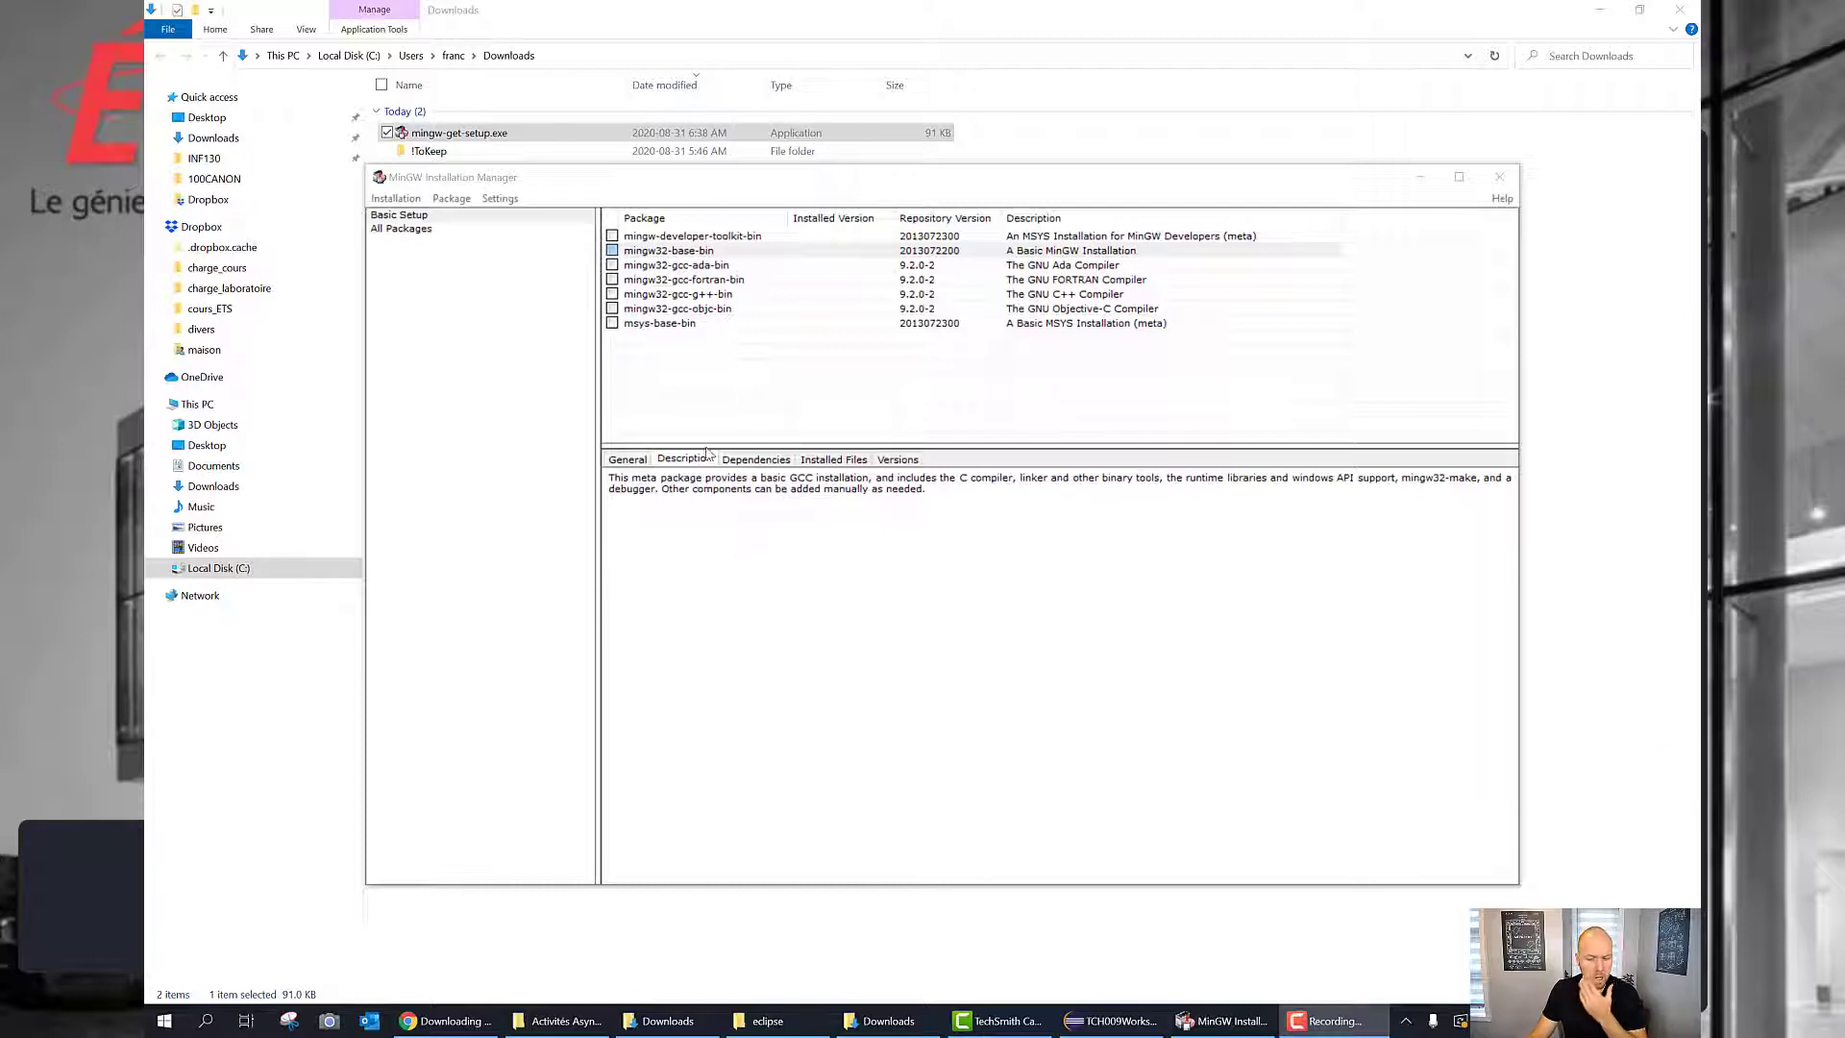
Step: Mark the mingw32-base-bin and mingw32-gcc-g++-bin packages for installation in the MinGW Installation Manager
left_click(612, 252)
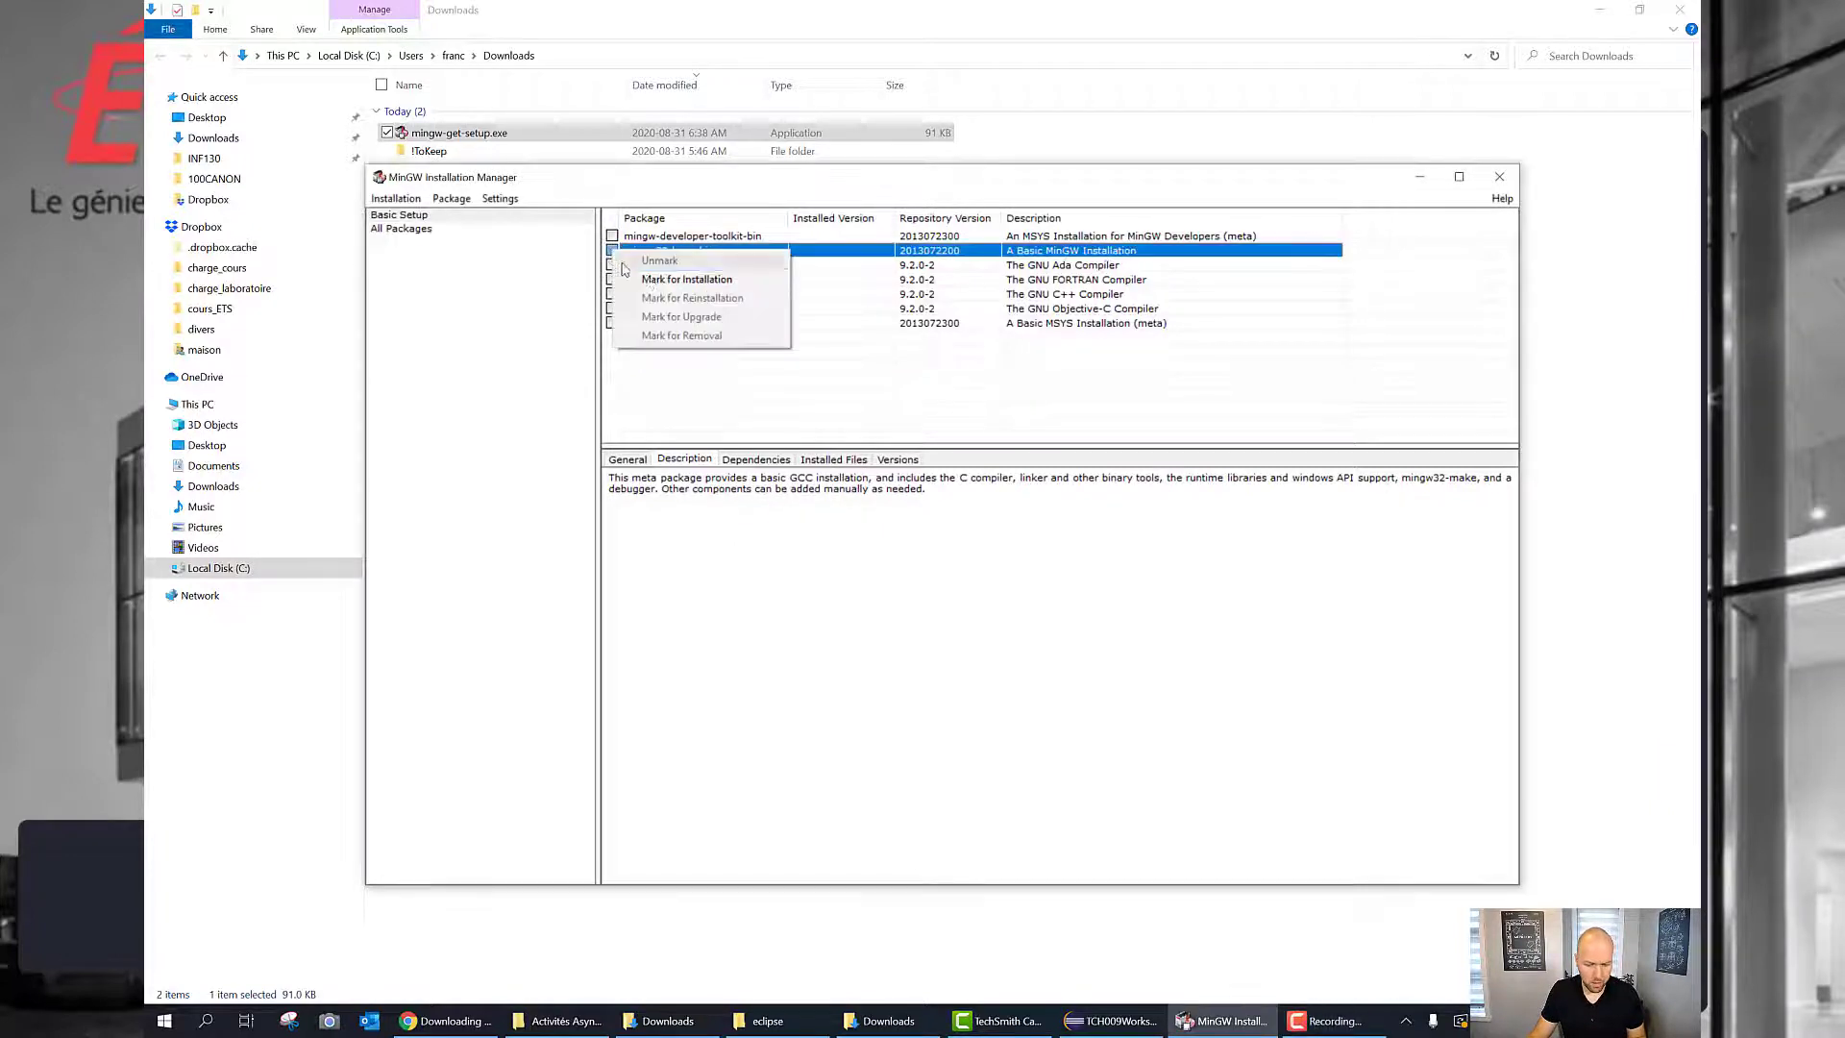
left_click(678, 281)
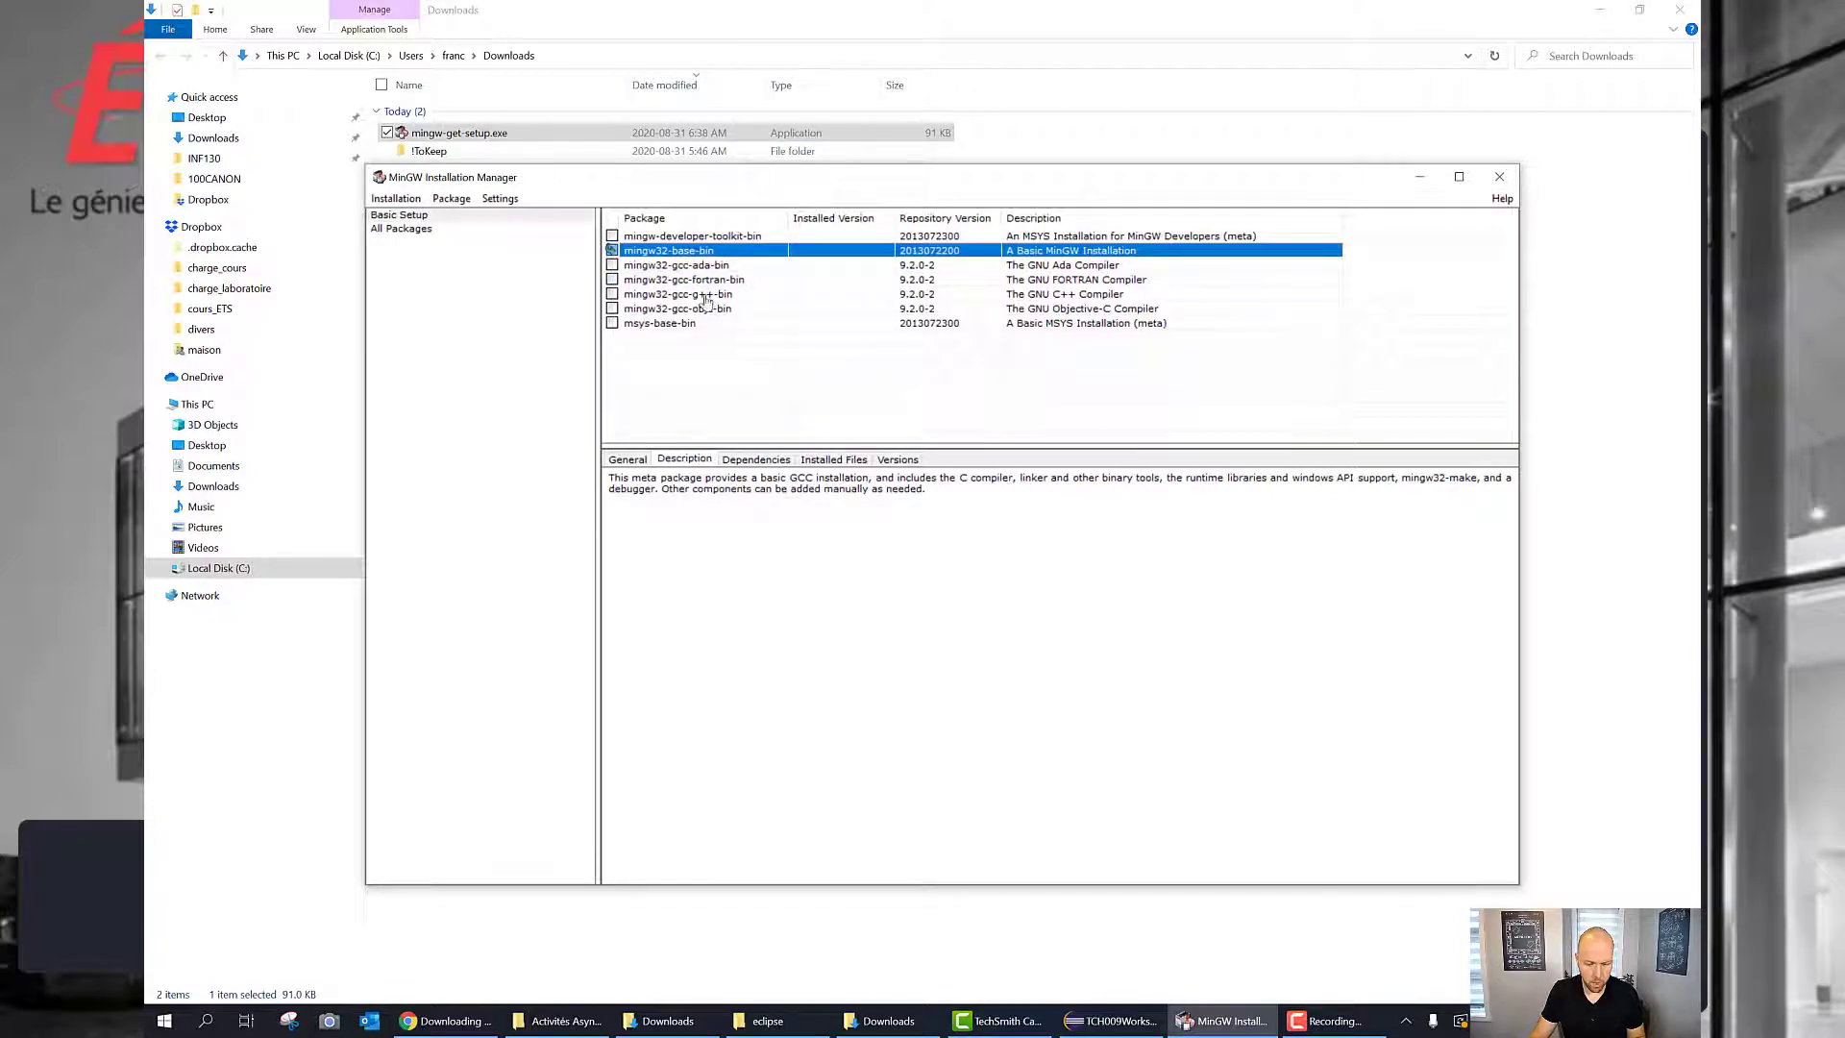
left_click(709, 295)
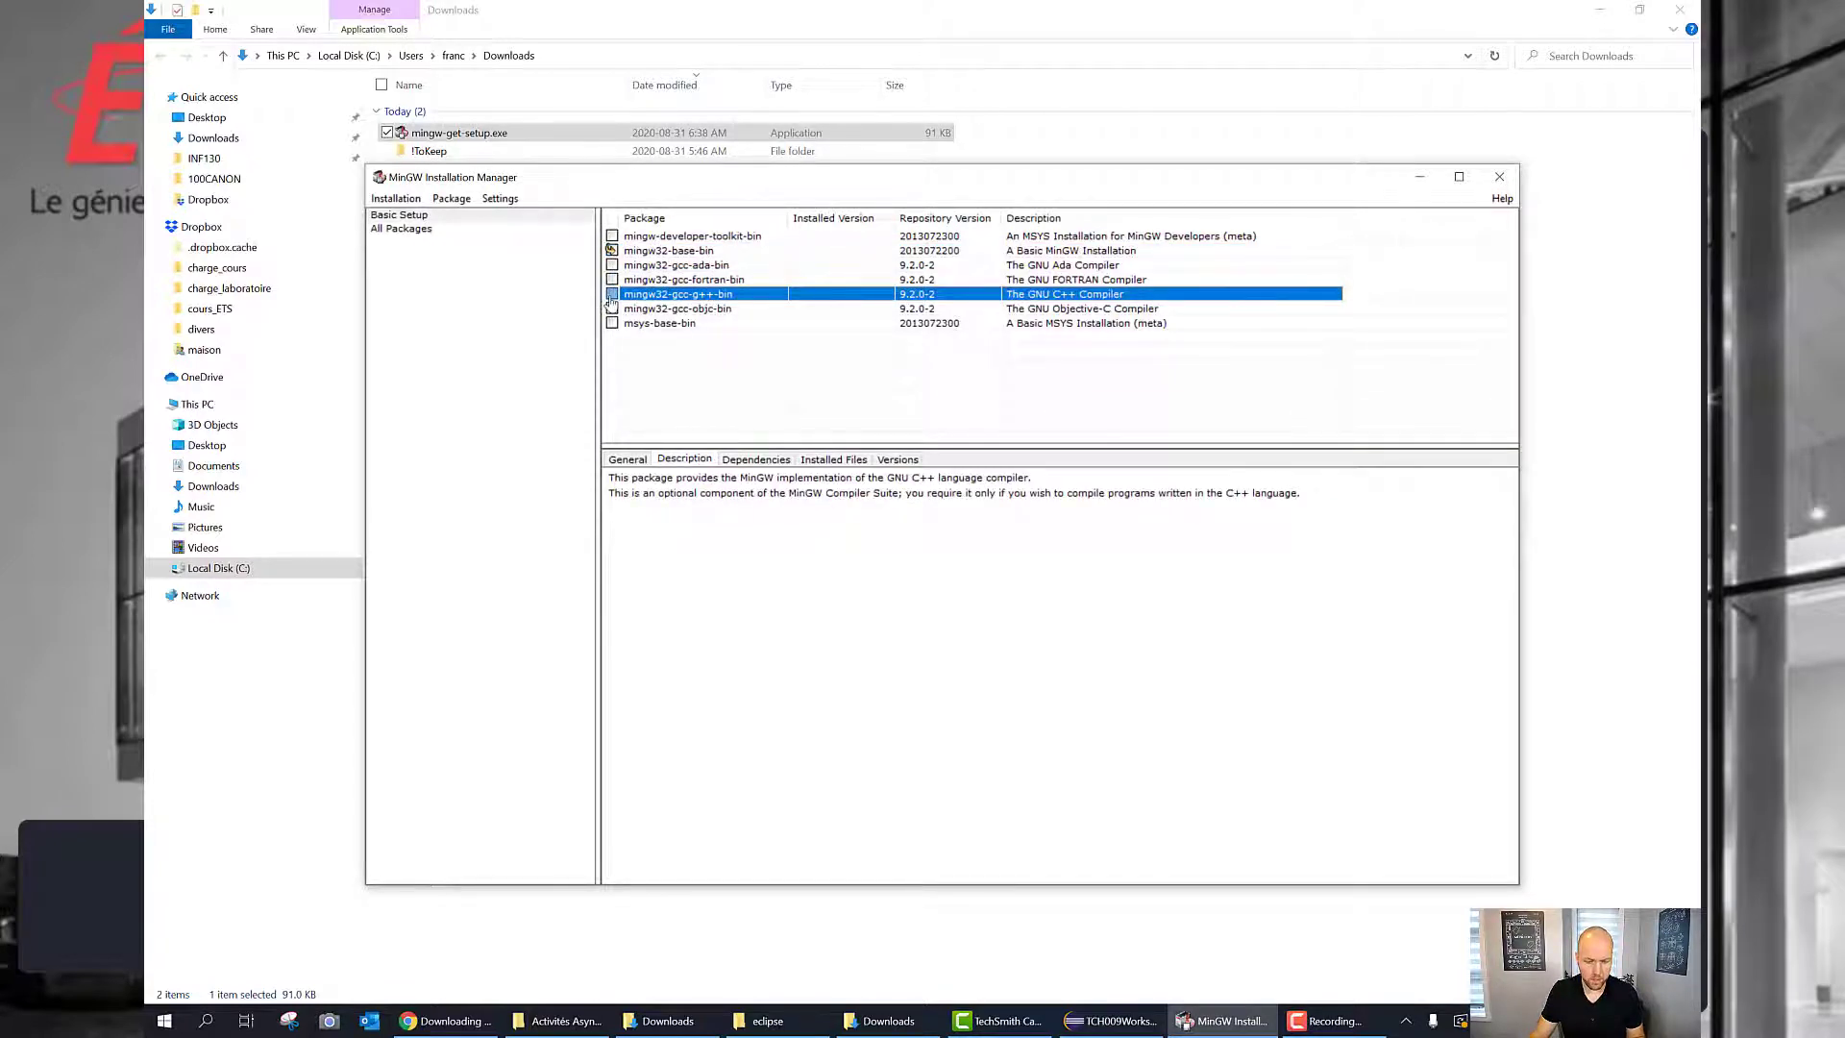
left_click(611, 295)
left_click(678, 327)
Step: Apply the pending changes to install the marked MinGW packages
left_click(392, 199)
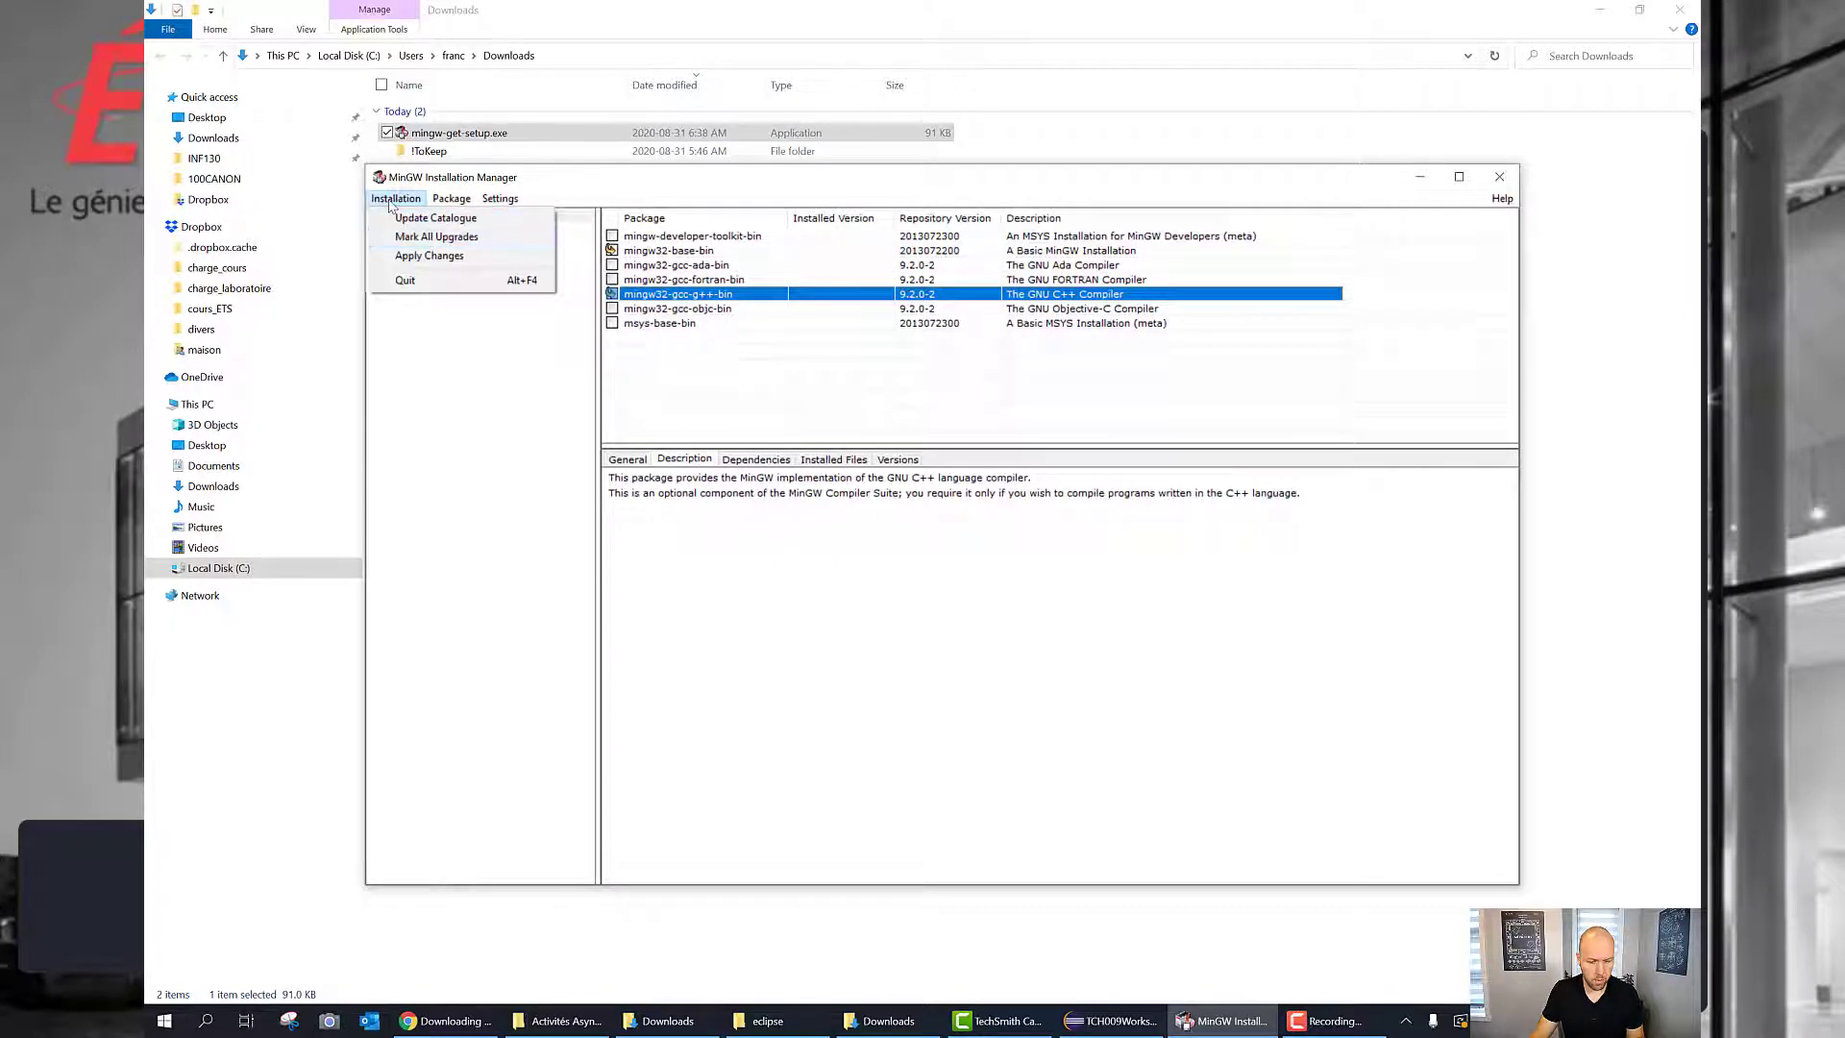
left_click(428, 255)
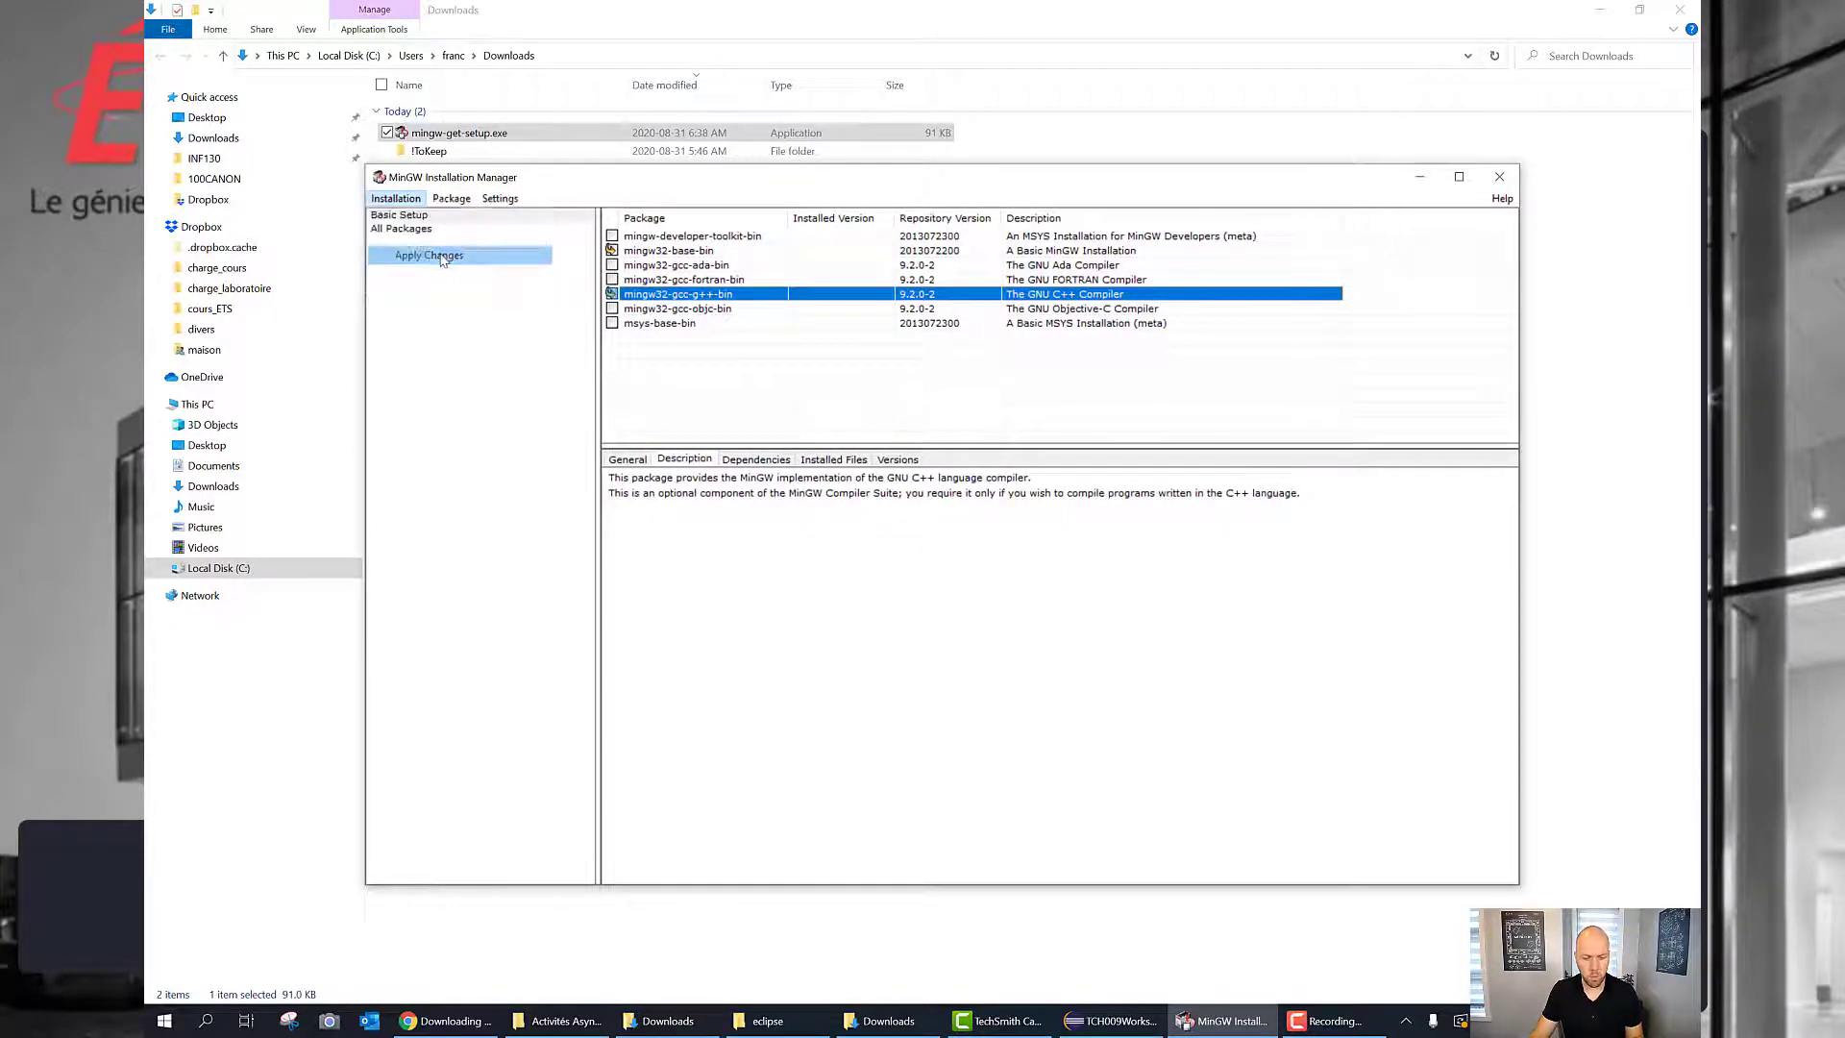
left_click(696, 290)
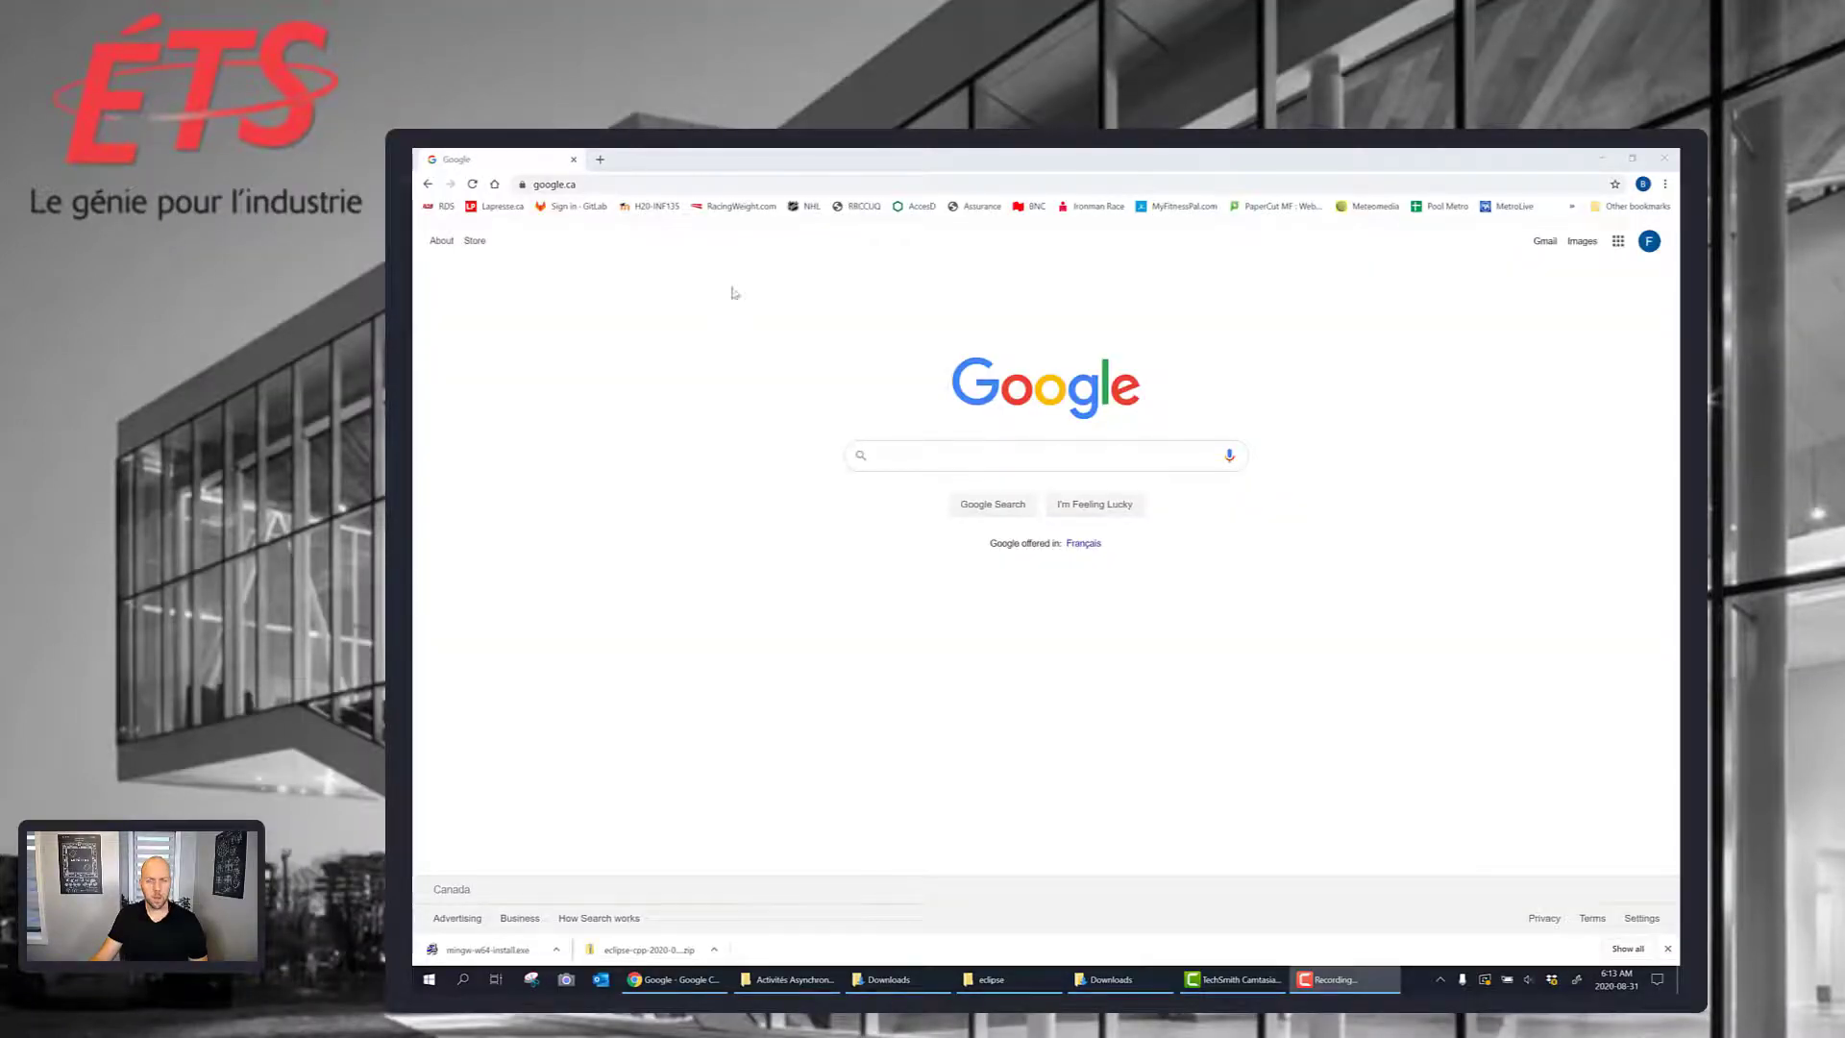
left_click(681, 181)
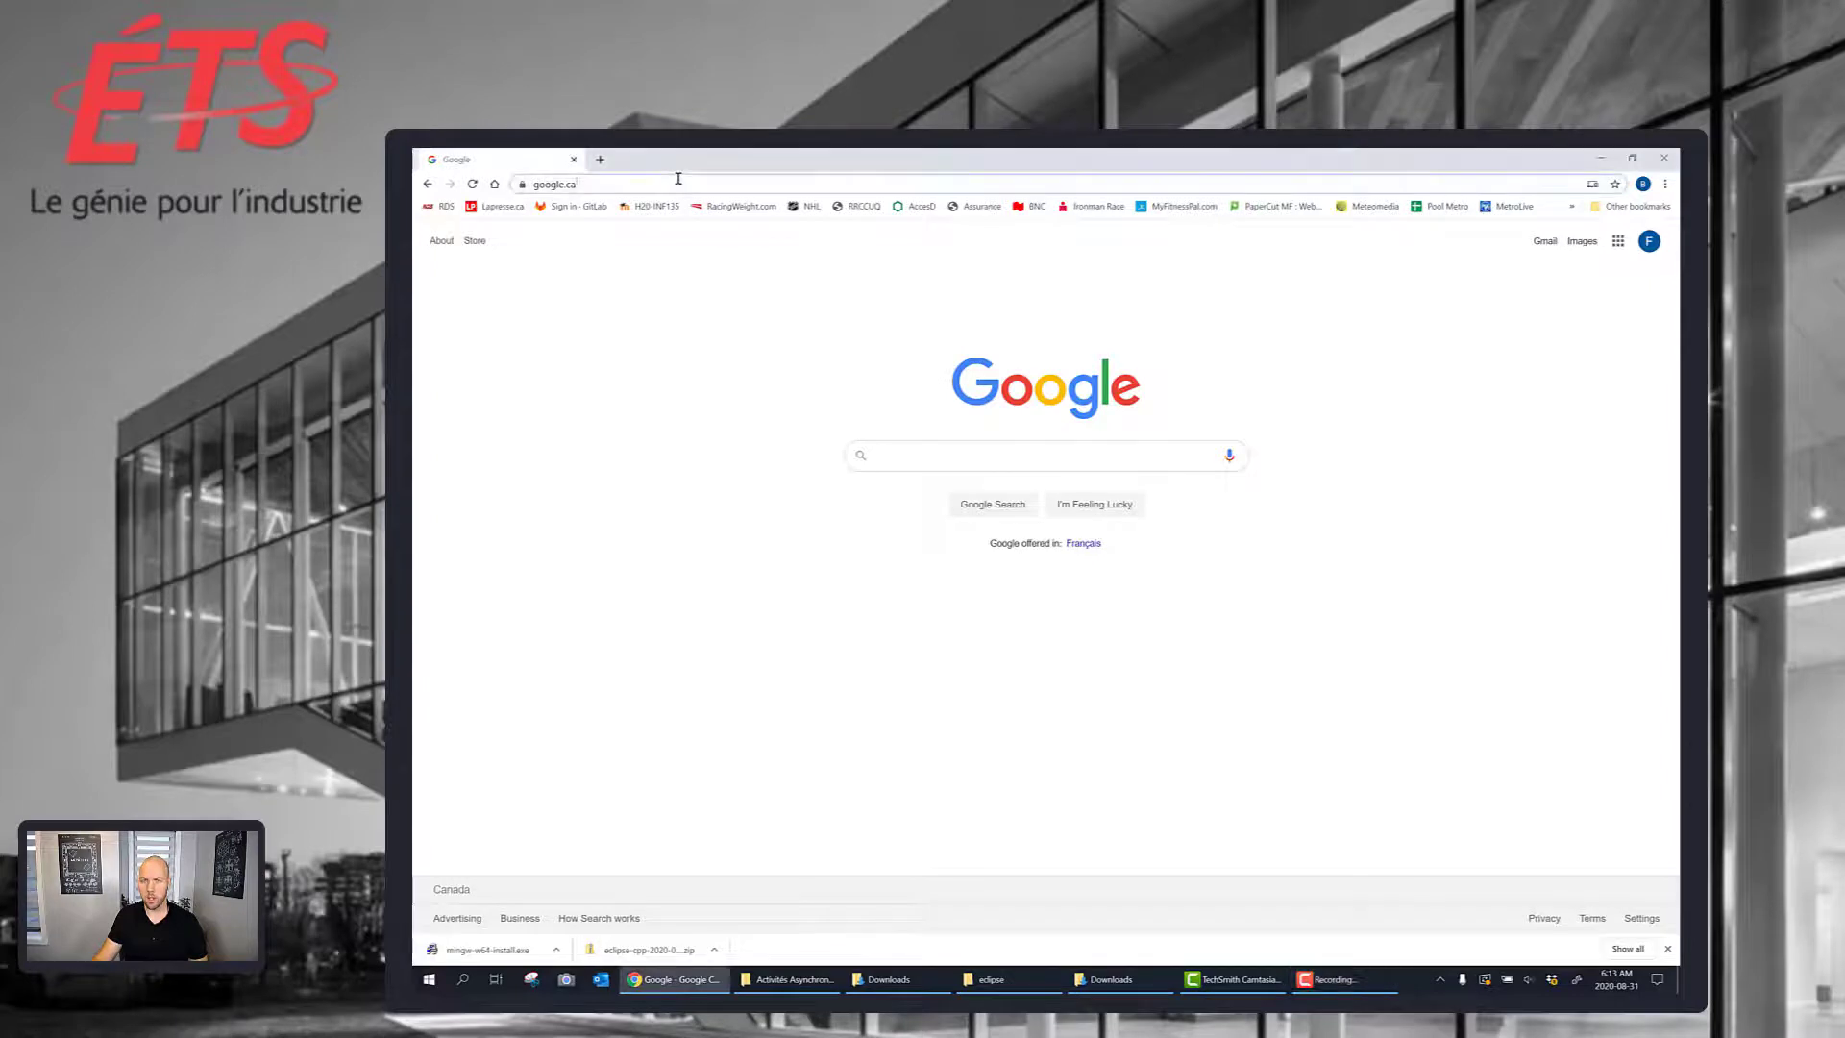
type("https://www.oracle.com/java/technologies/javase-jre8-downloads.html")
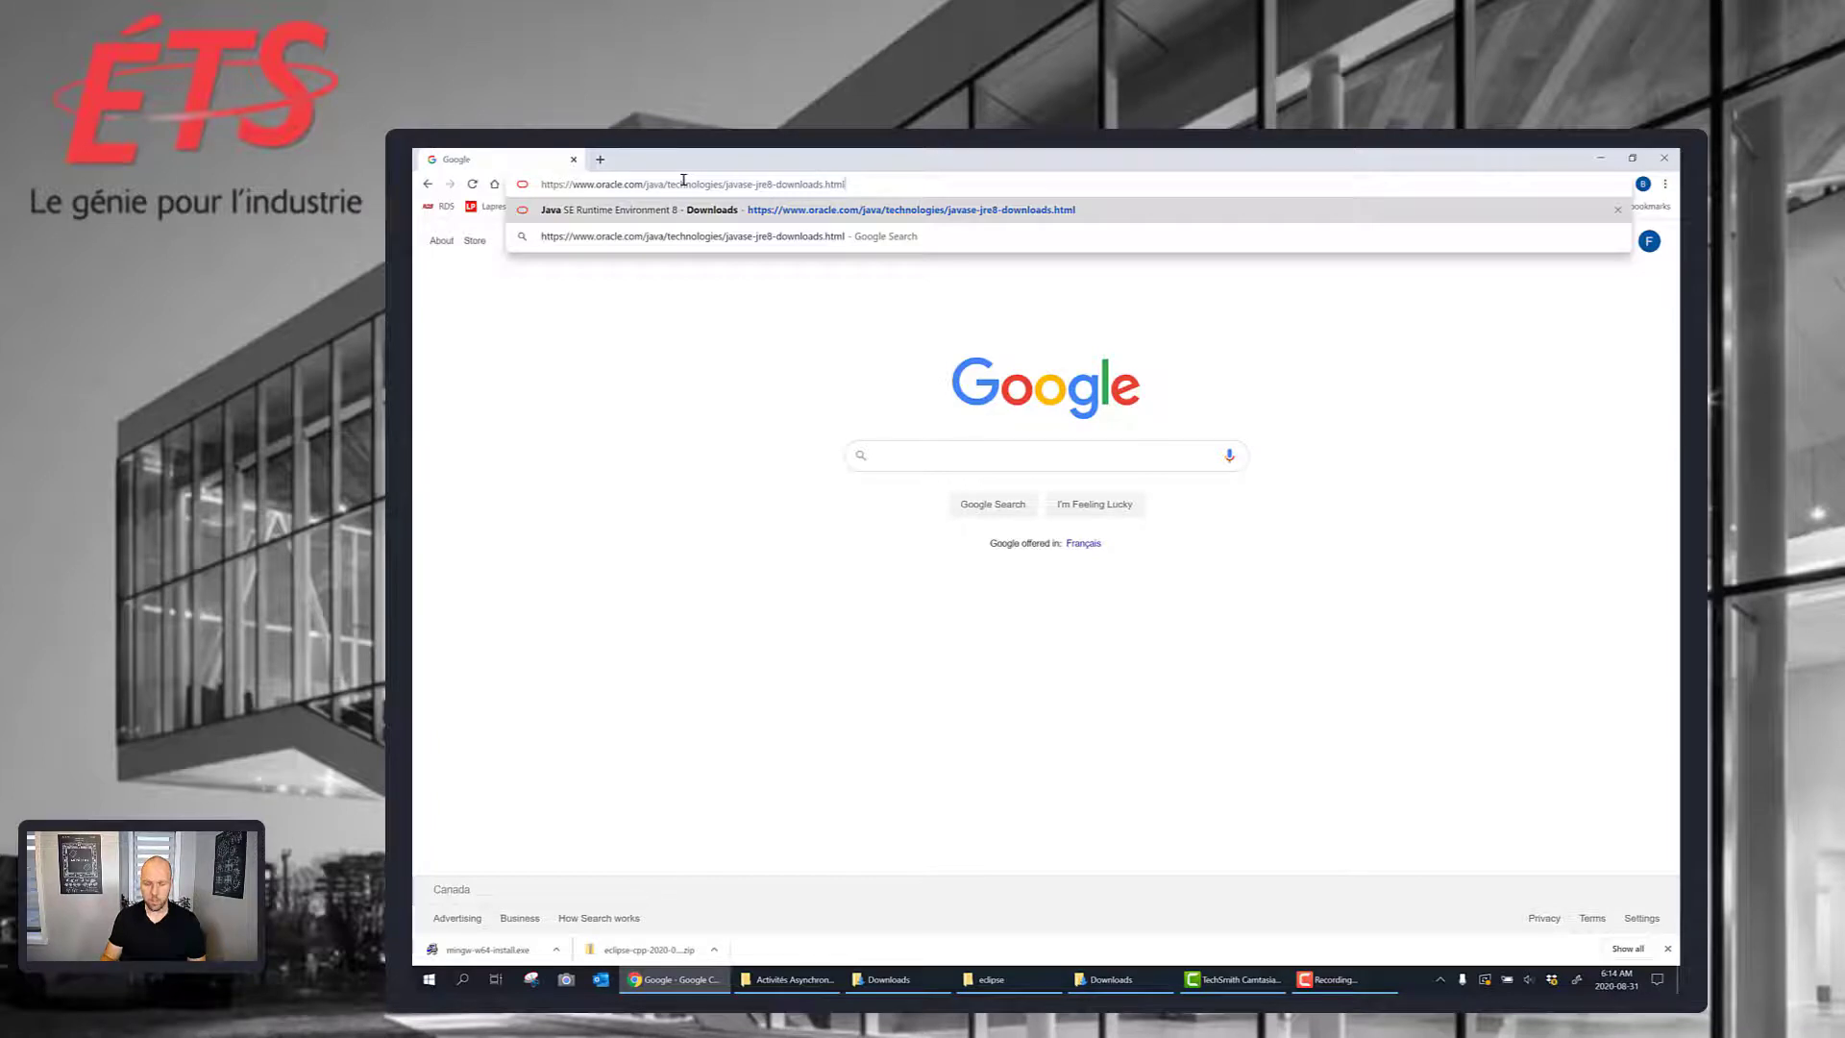
key("Return")
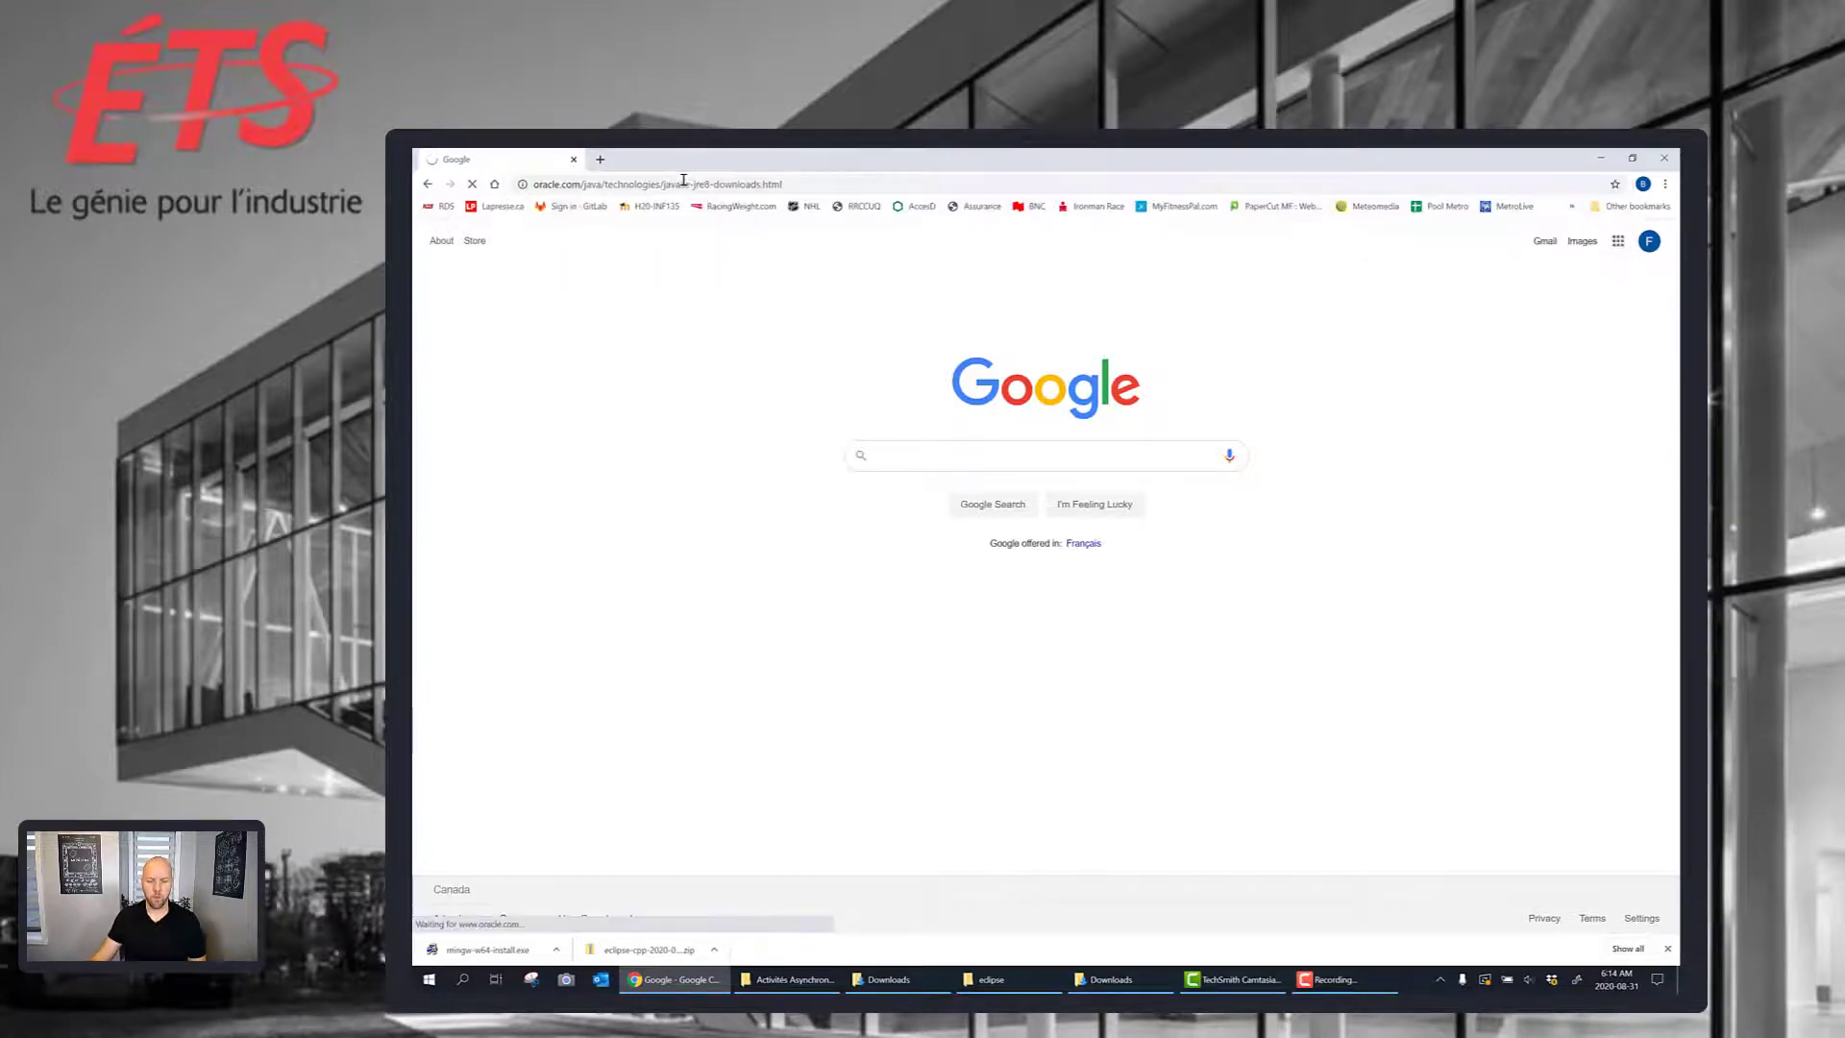
scroll(1012, 494, "down", 1)
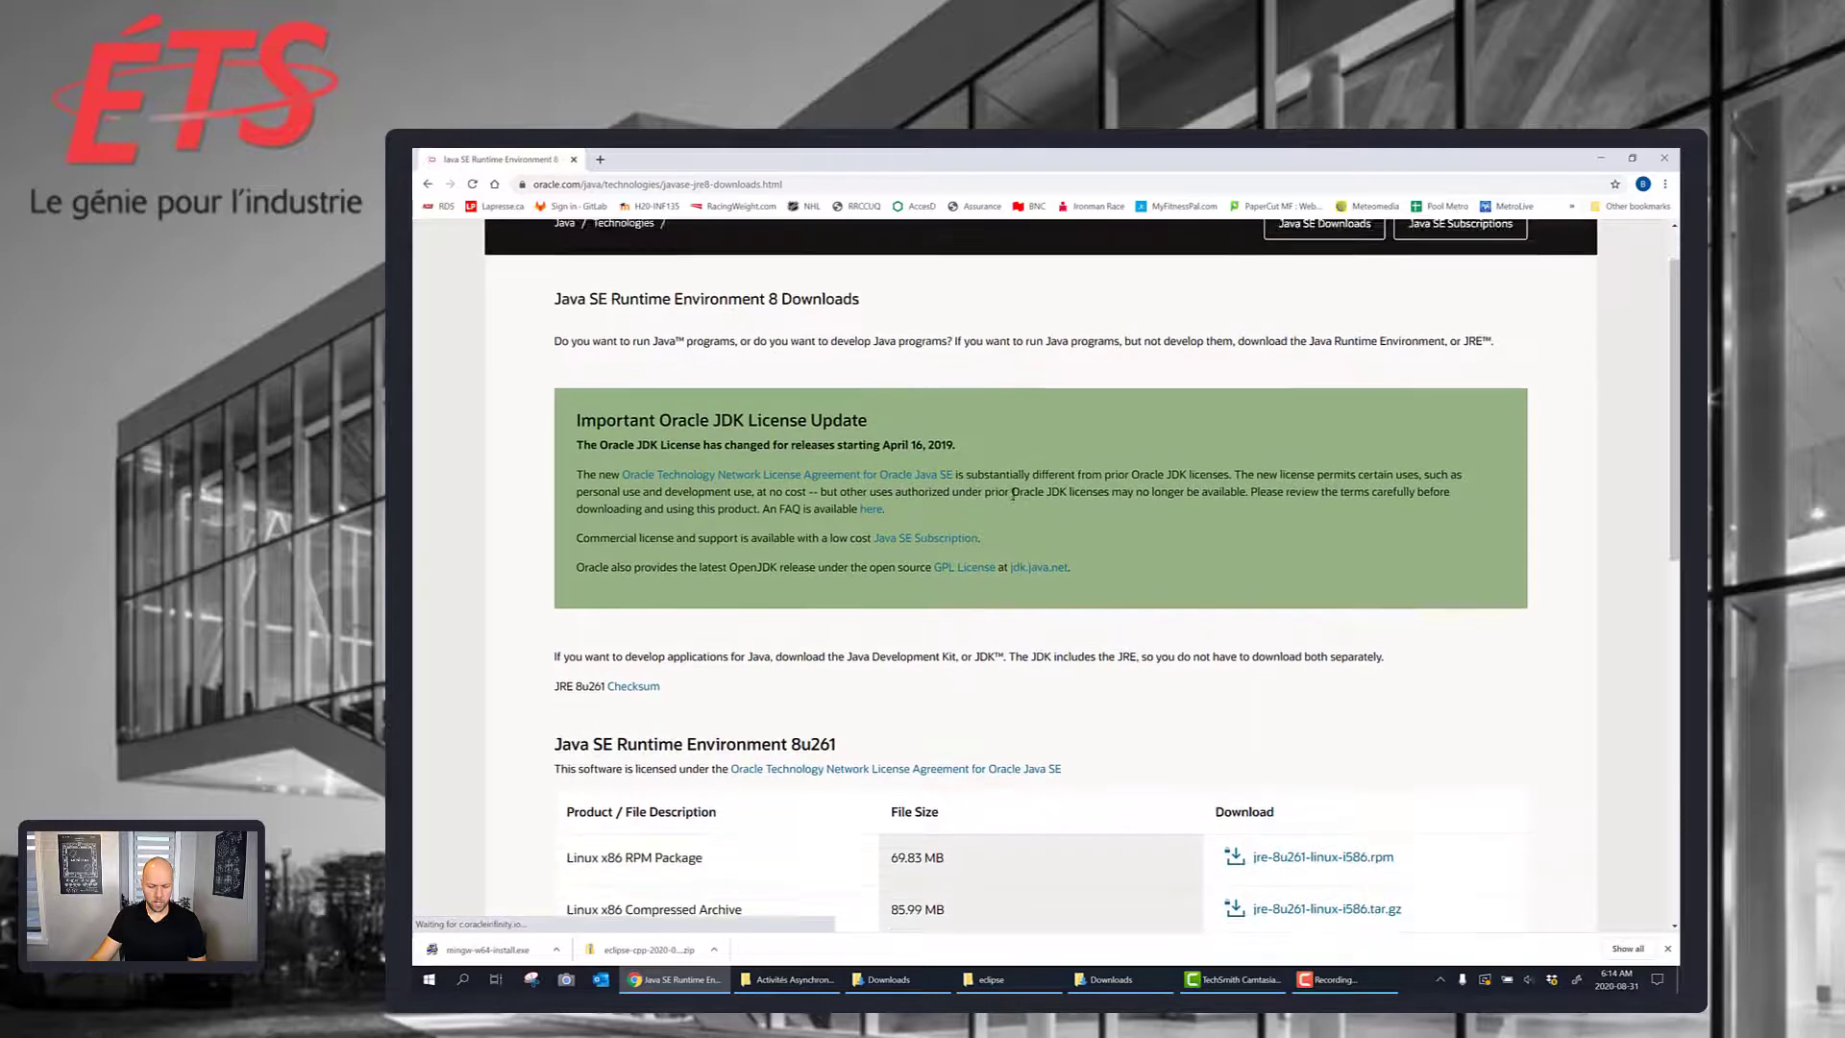
Step: Download the Windows x64 installer jre-8u261-windows-x64.exe, accepting the Oracle Technology Network License Agreement for Oracle Java SE
scroll(1012, 494, "down", 1)
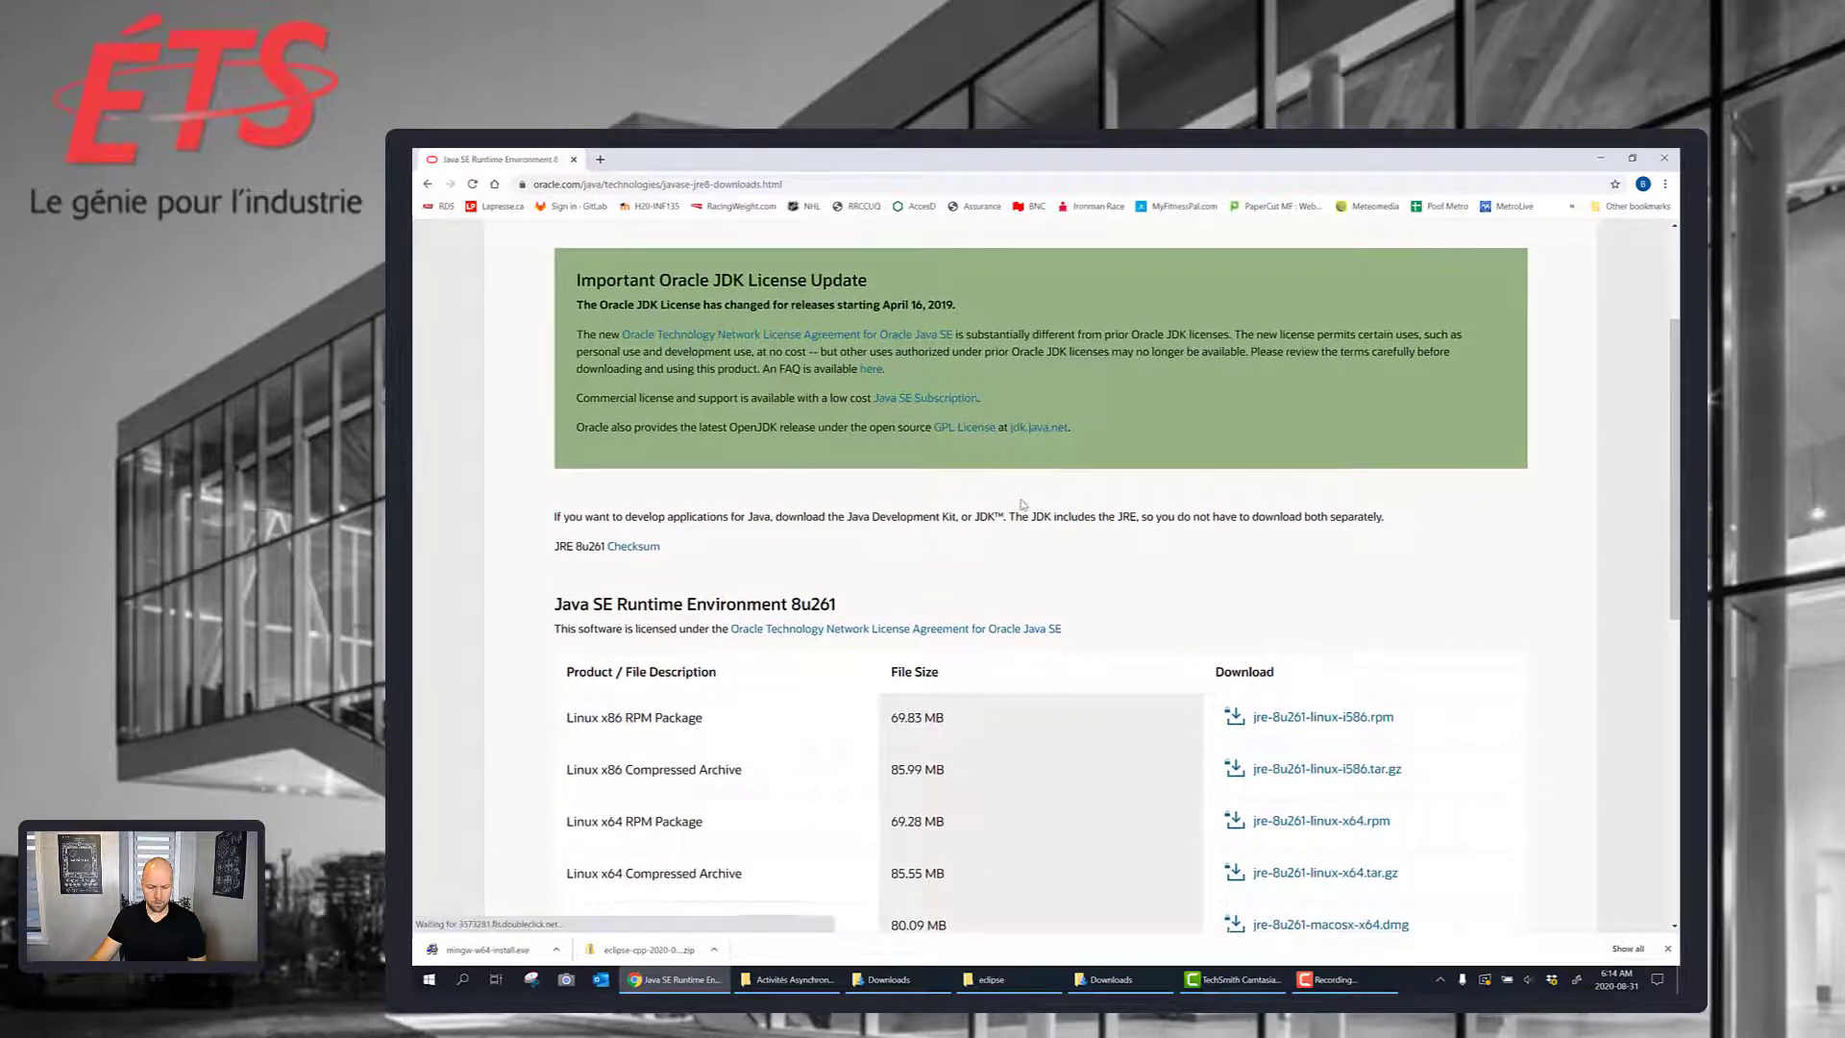
scroll(1022, 503, "down", 1)
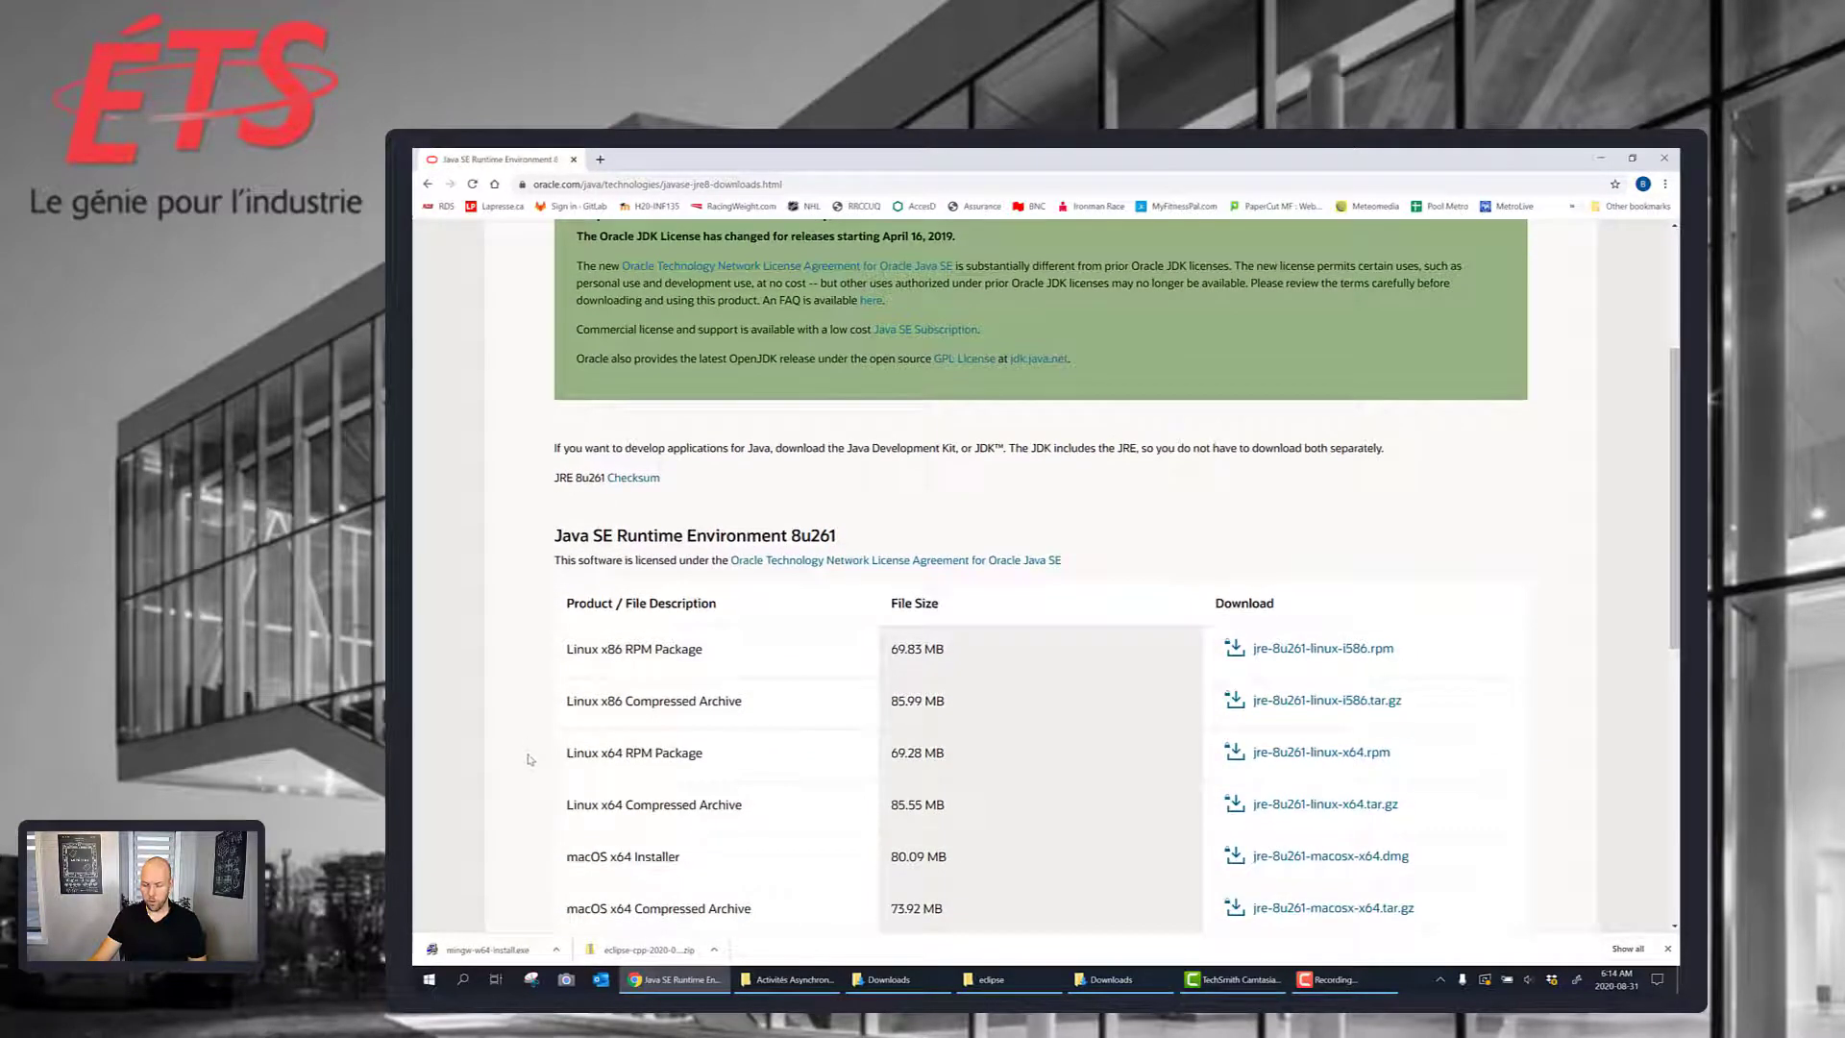
scroll(527, 766, "down", 1)
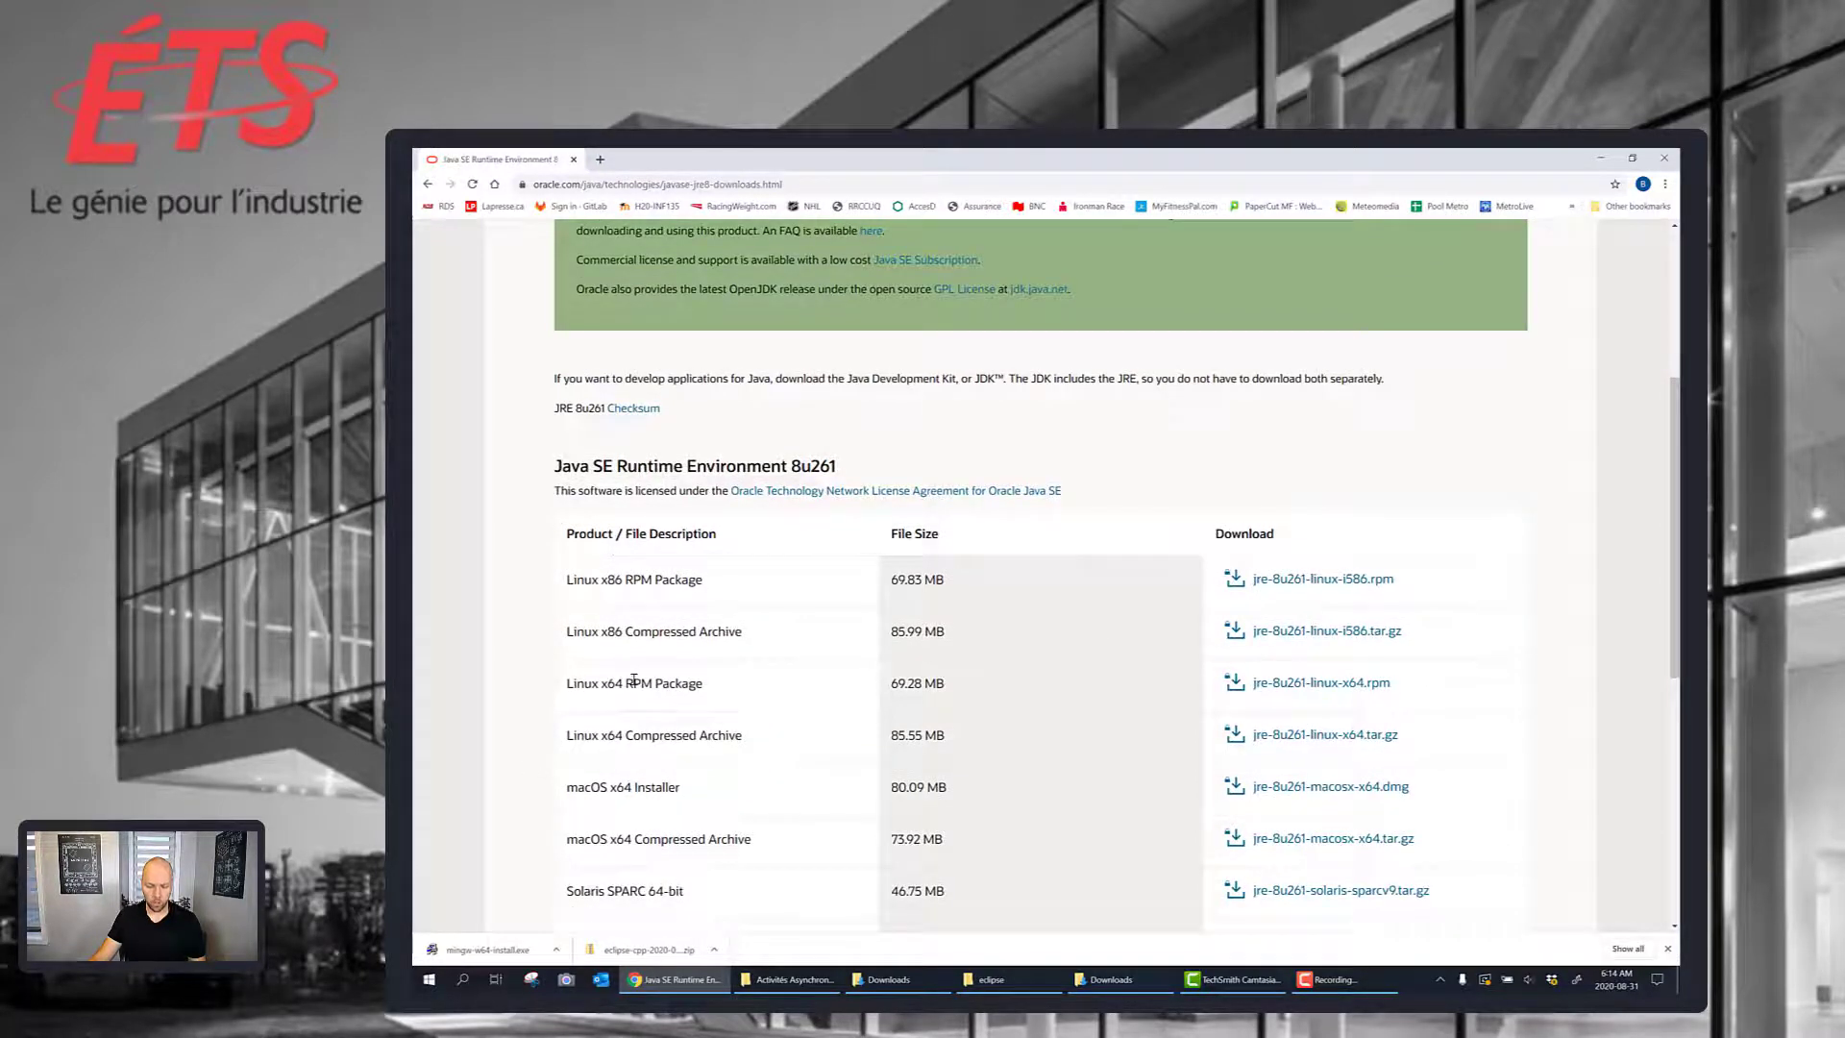
scroll(630, 701, "down", 4)
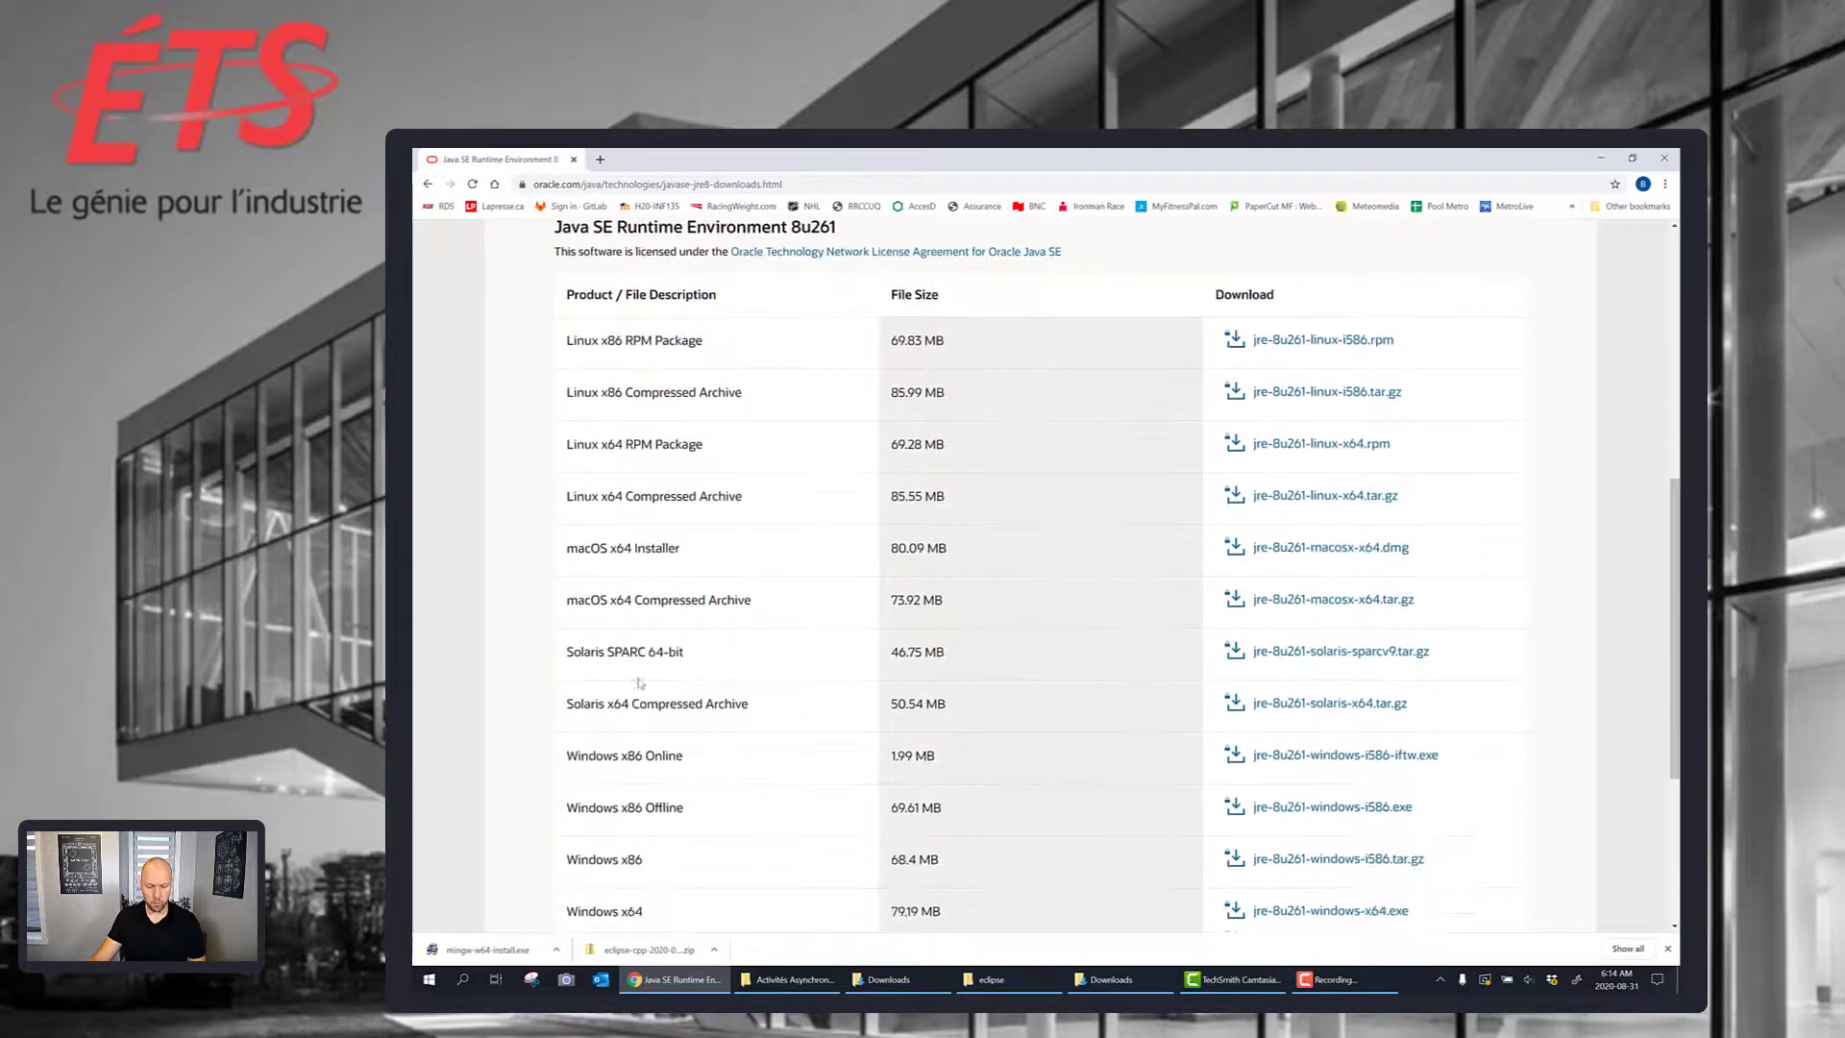
scroll(617, 739, "down", 1)
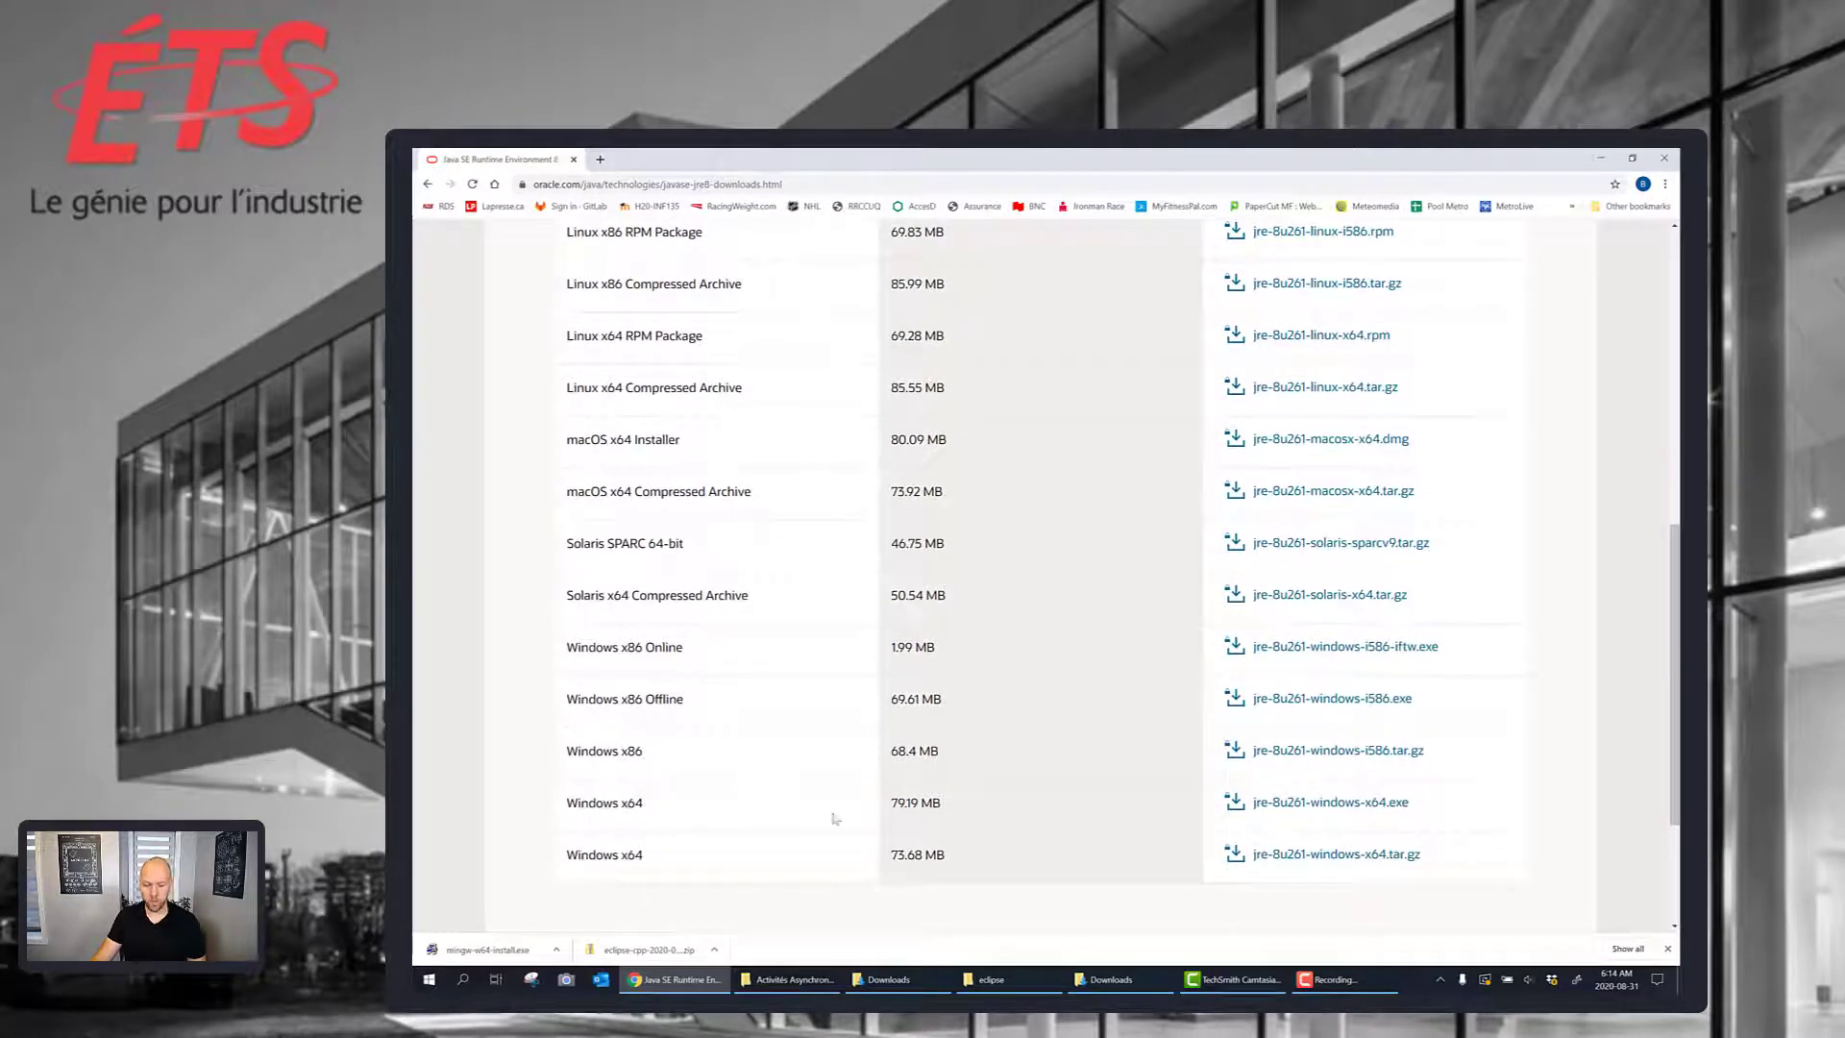
left_click(1285, 807)
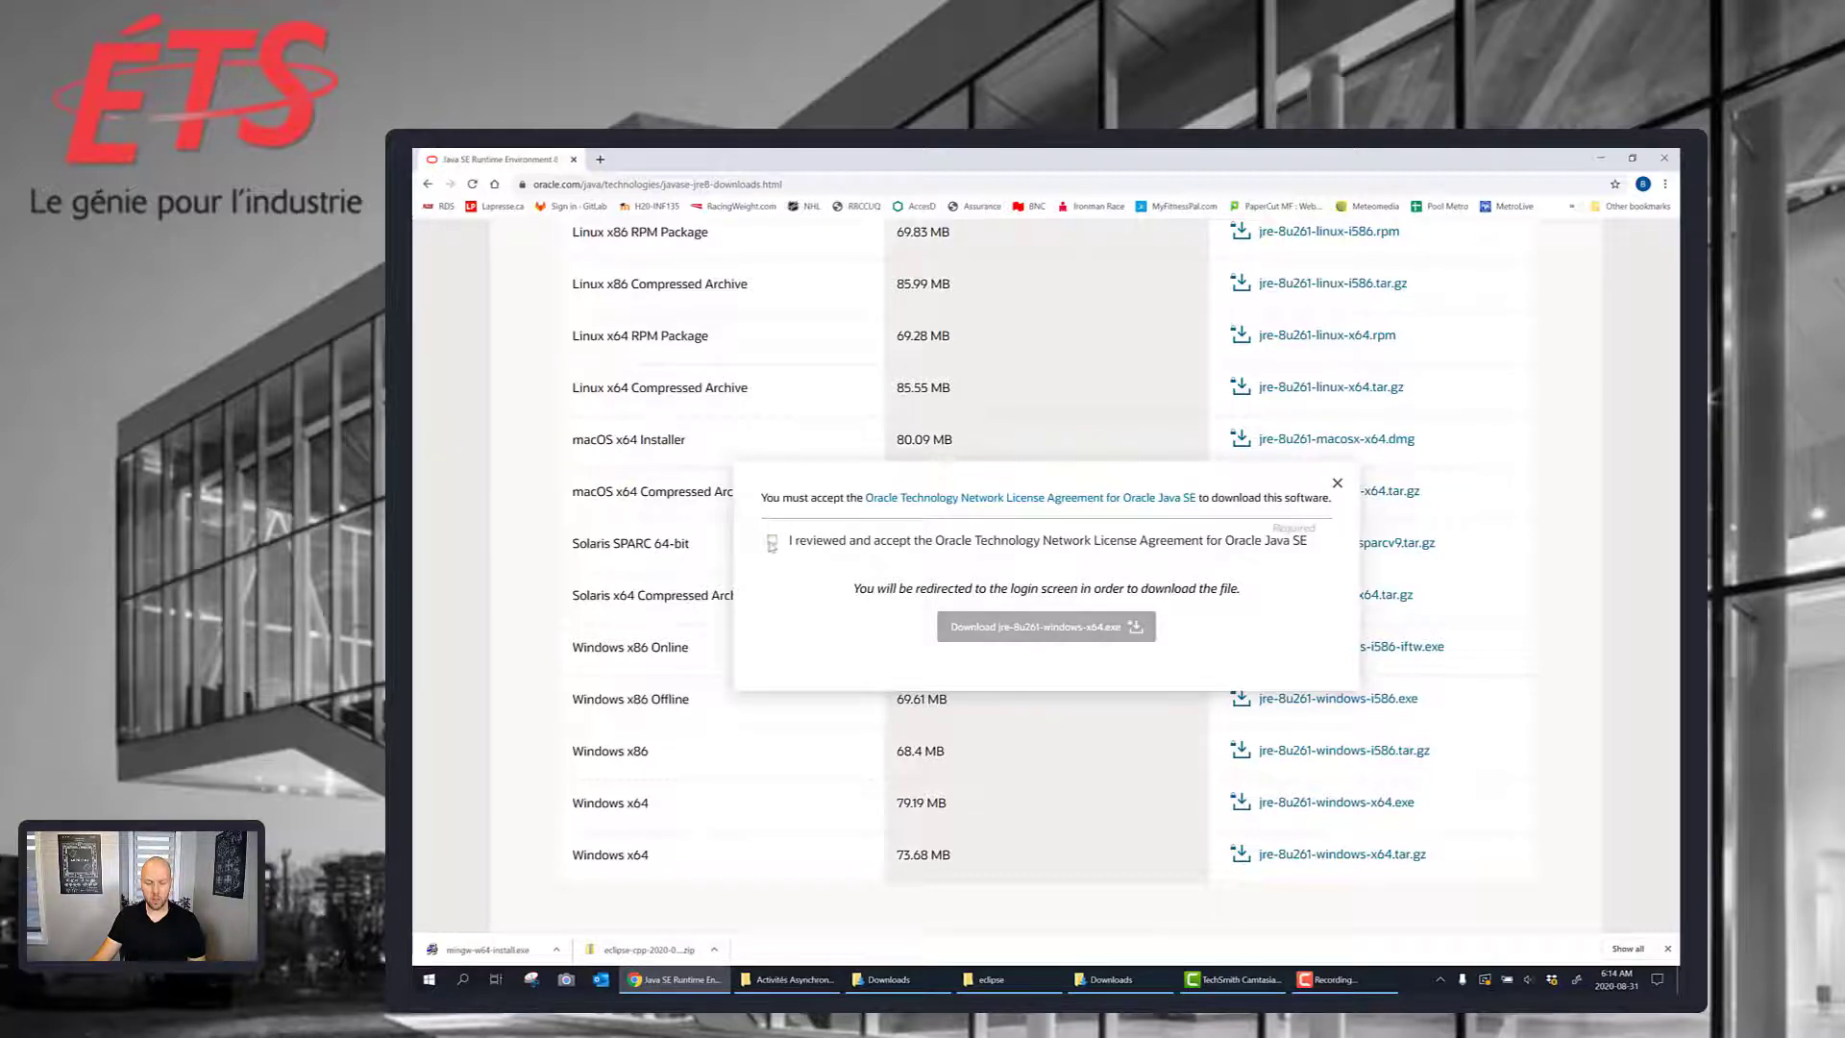
left_click(772, 542)
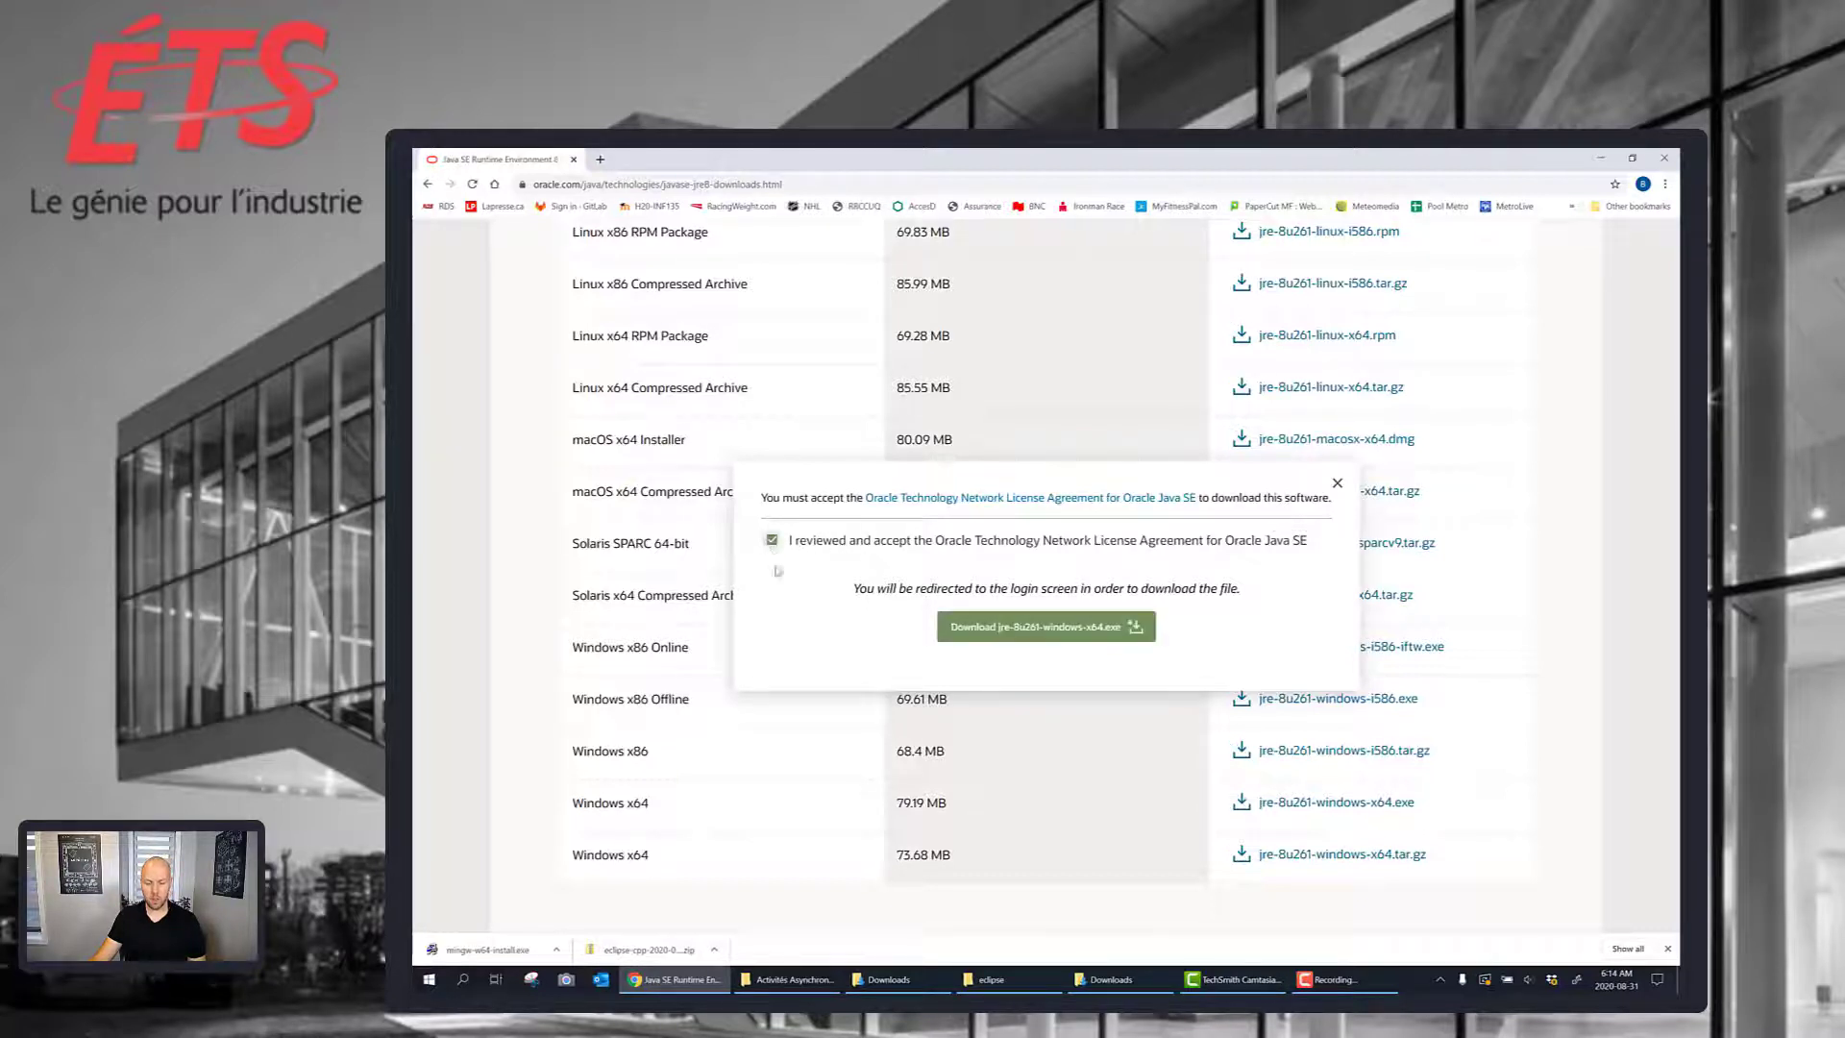
left_click(1047, 630)
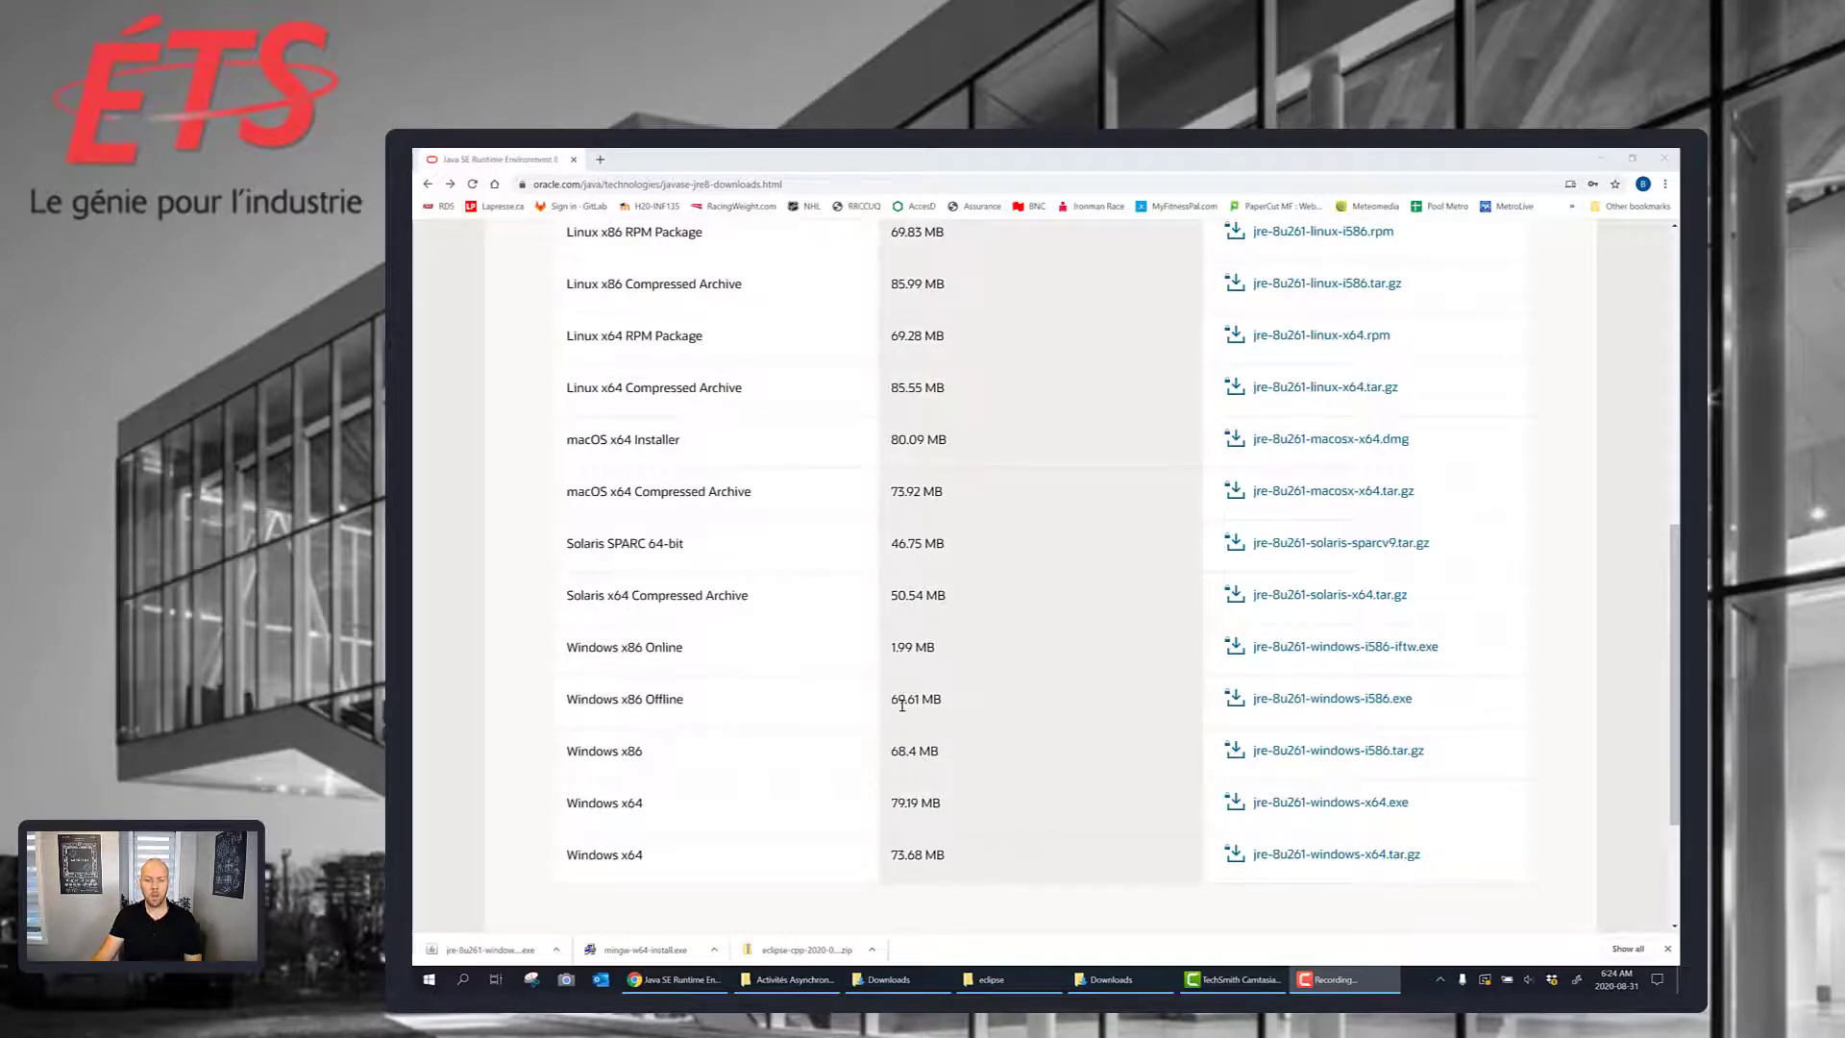
Step: Run jre-8u261-windows-x64.exe from the Downloads folder and install Java in the default destination folder
left_click(1129, 982)
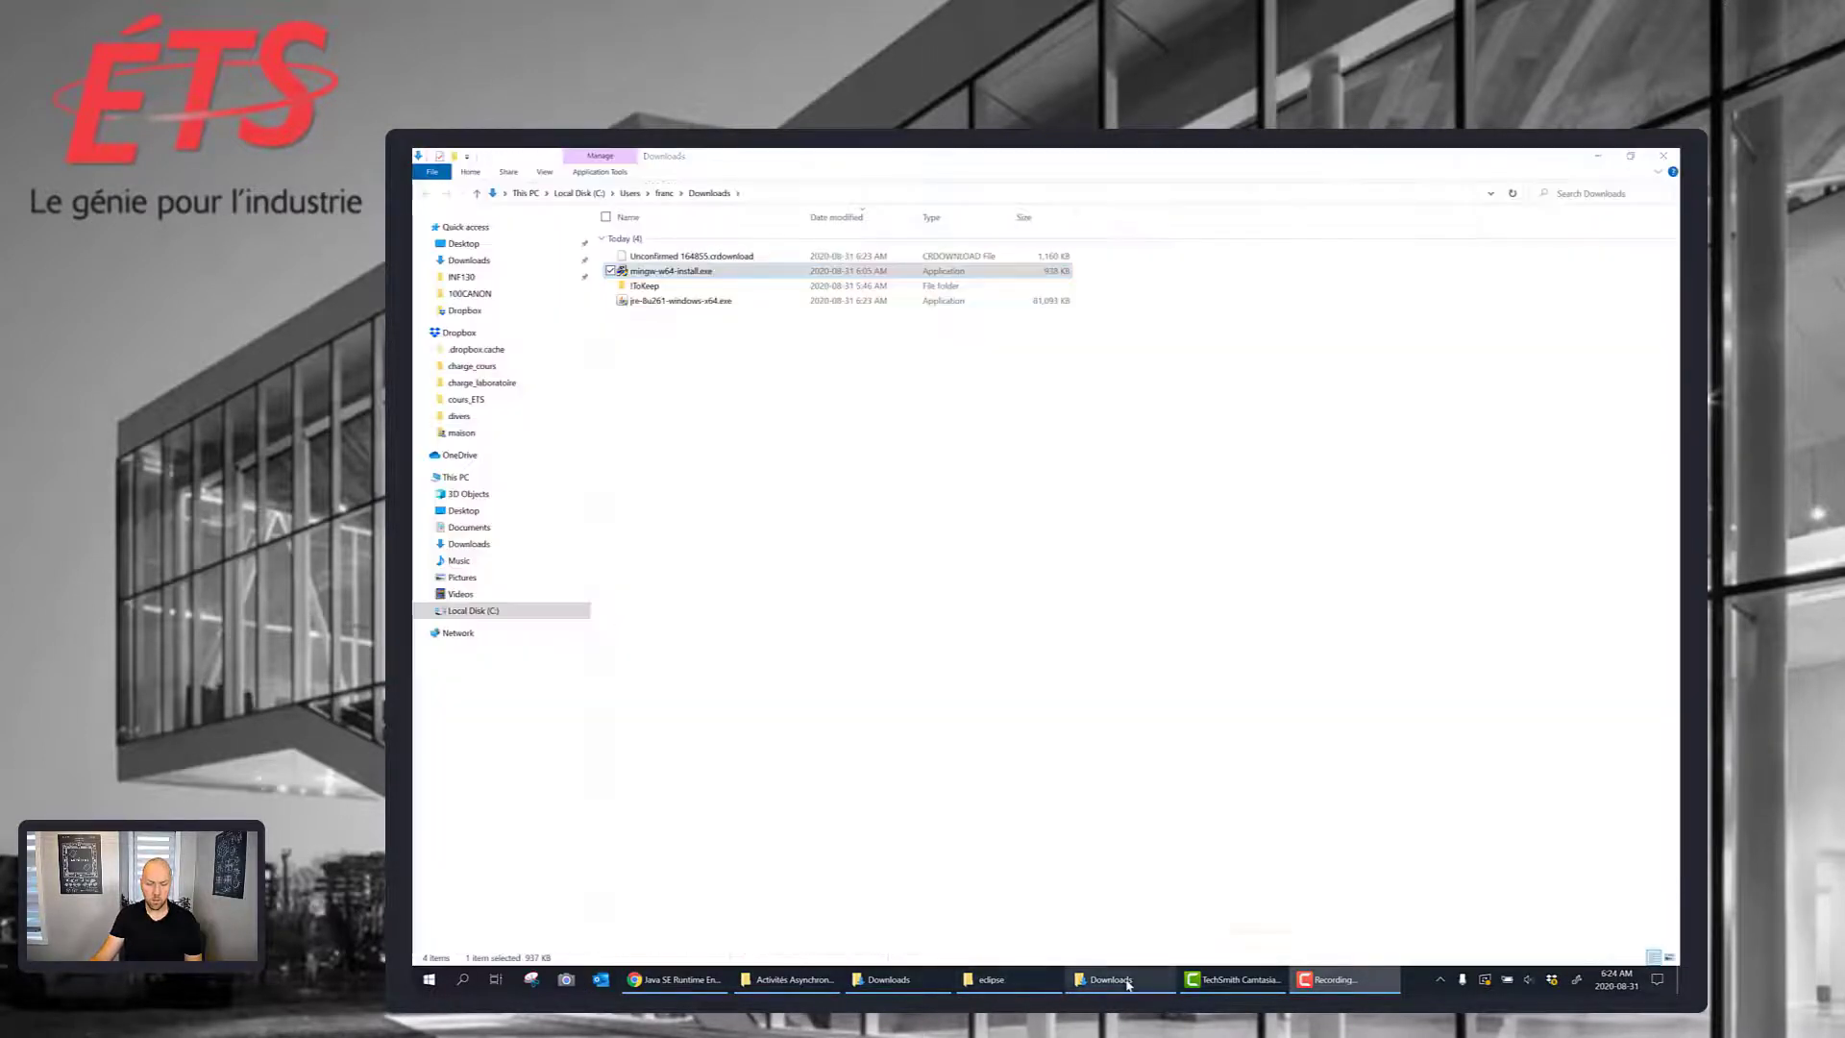
left_click(722, 364)
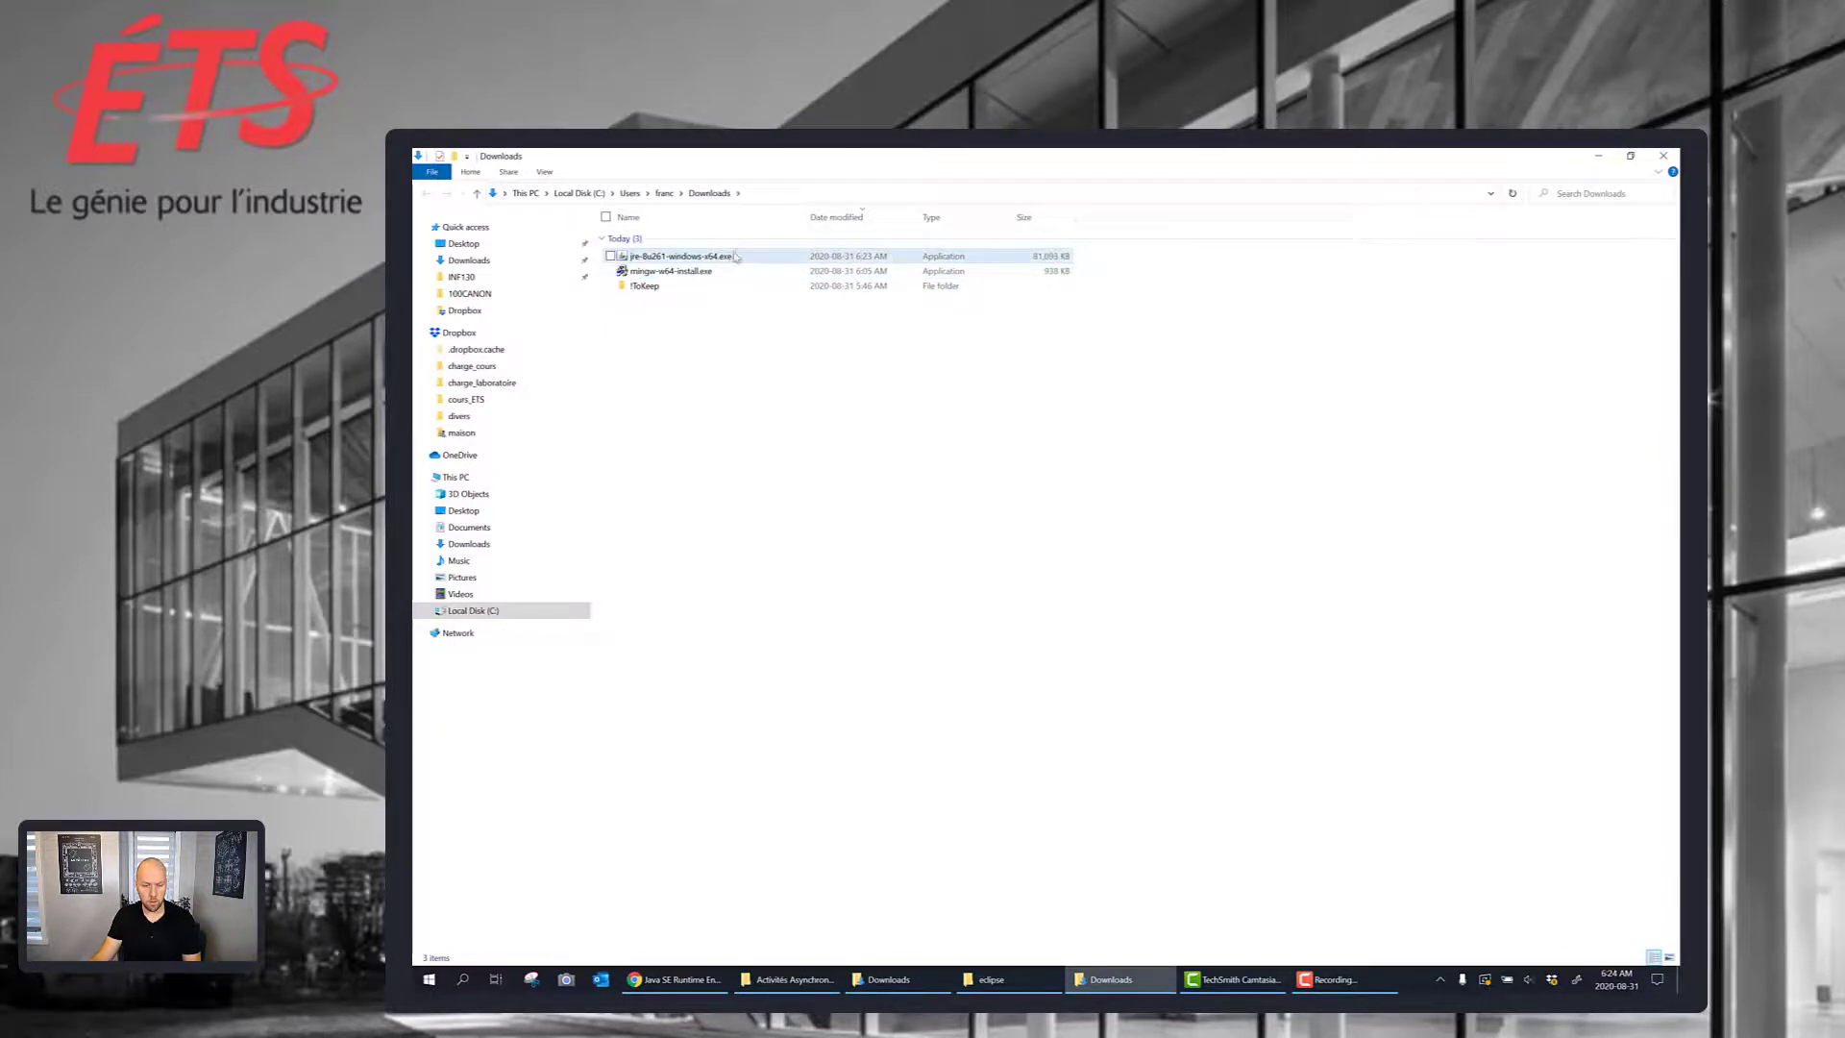
double_click(735, 257)
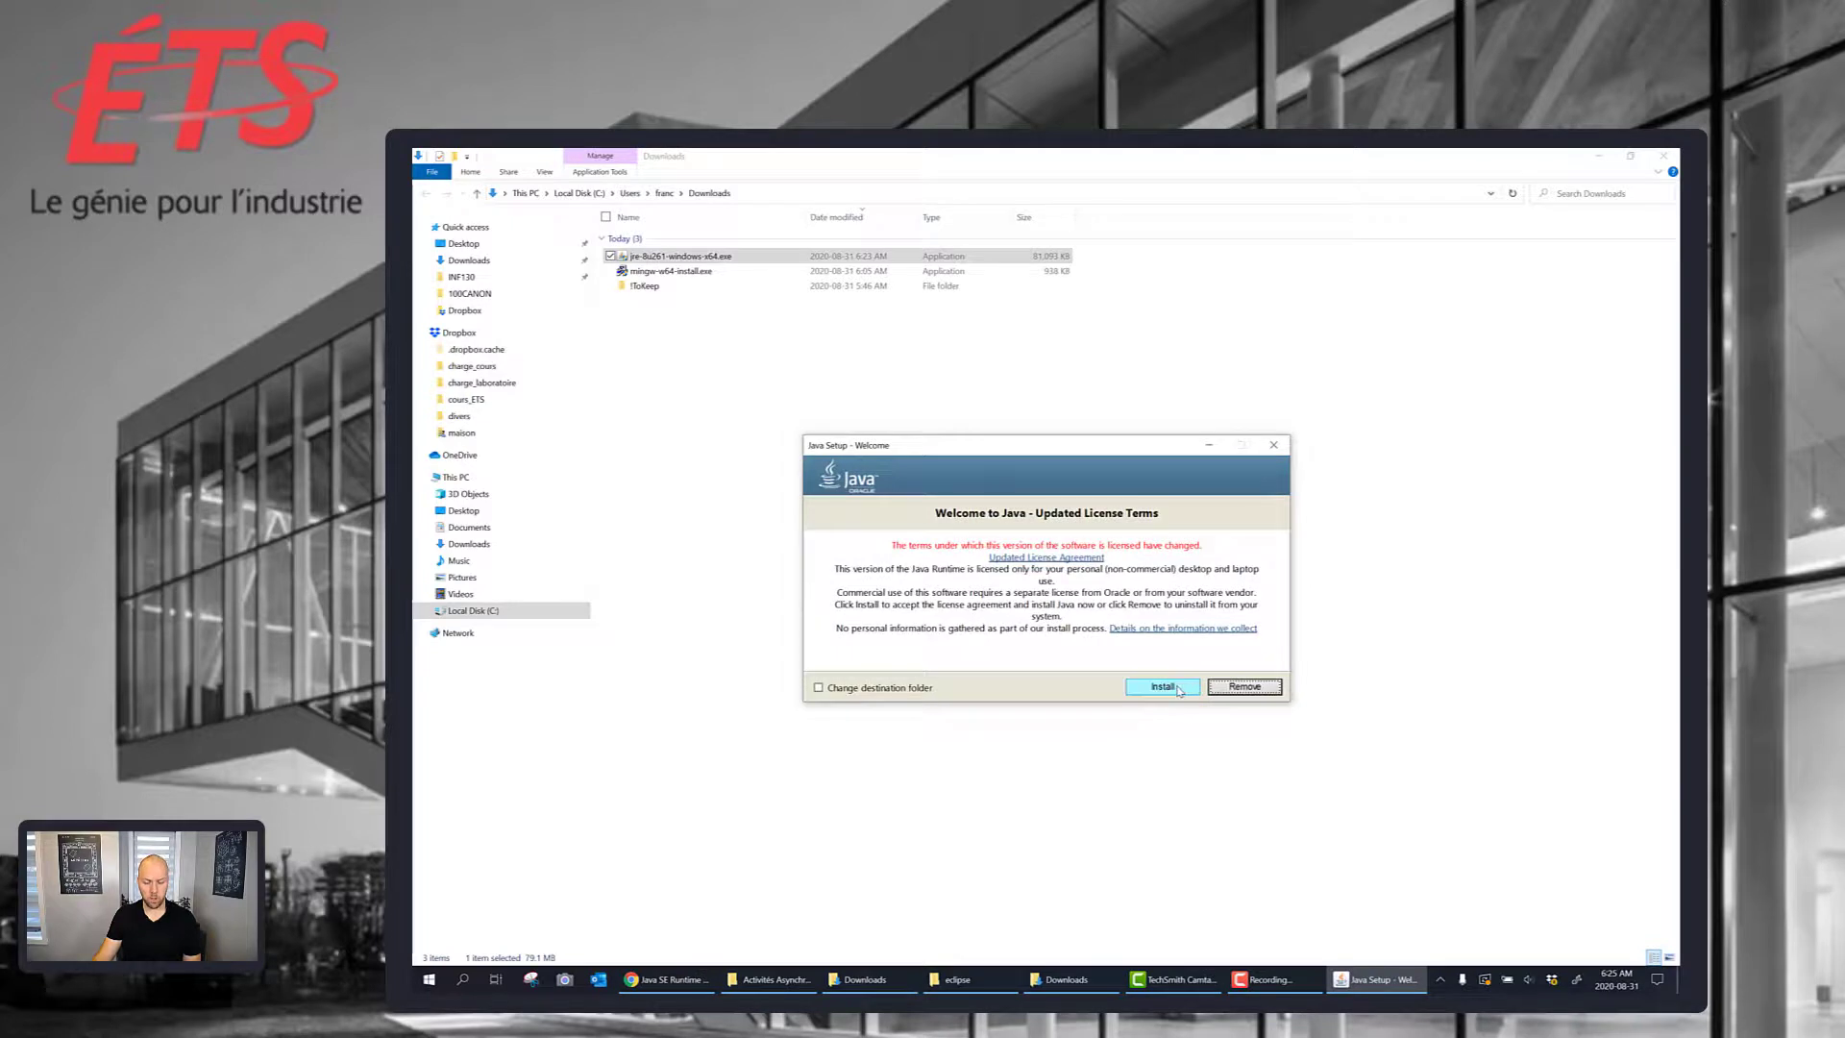
left_click(1162, 687)
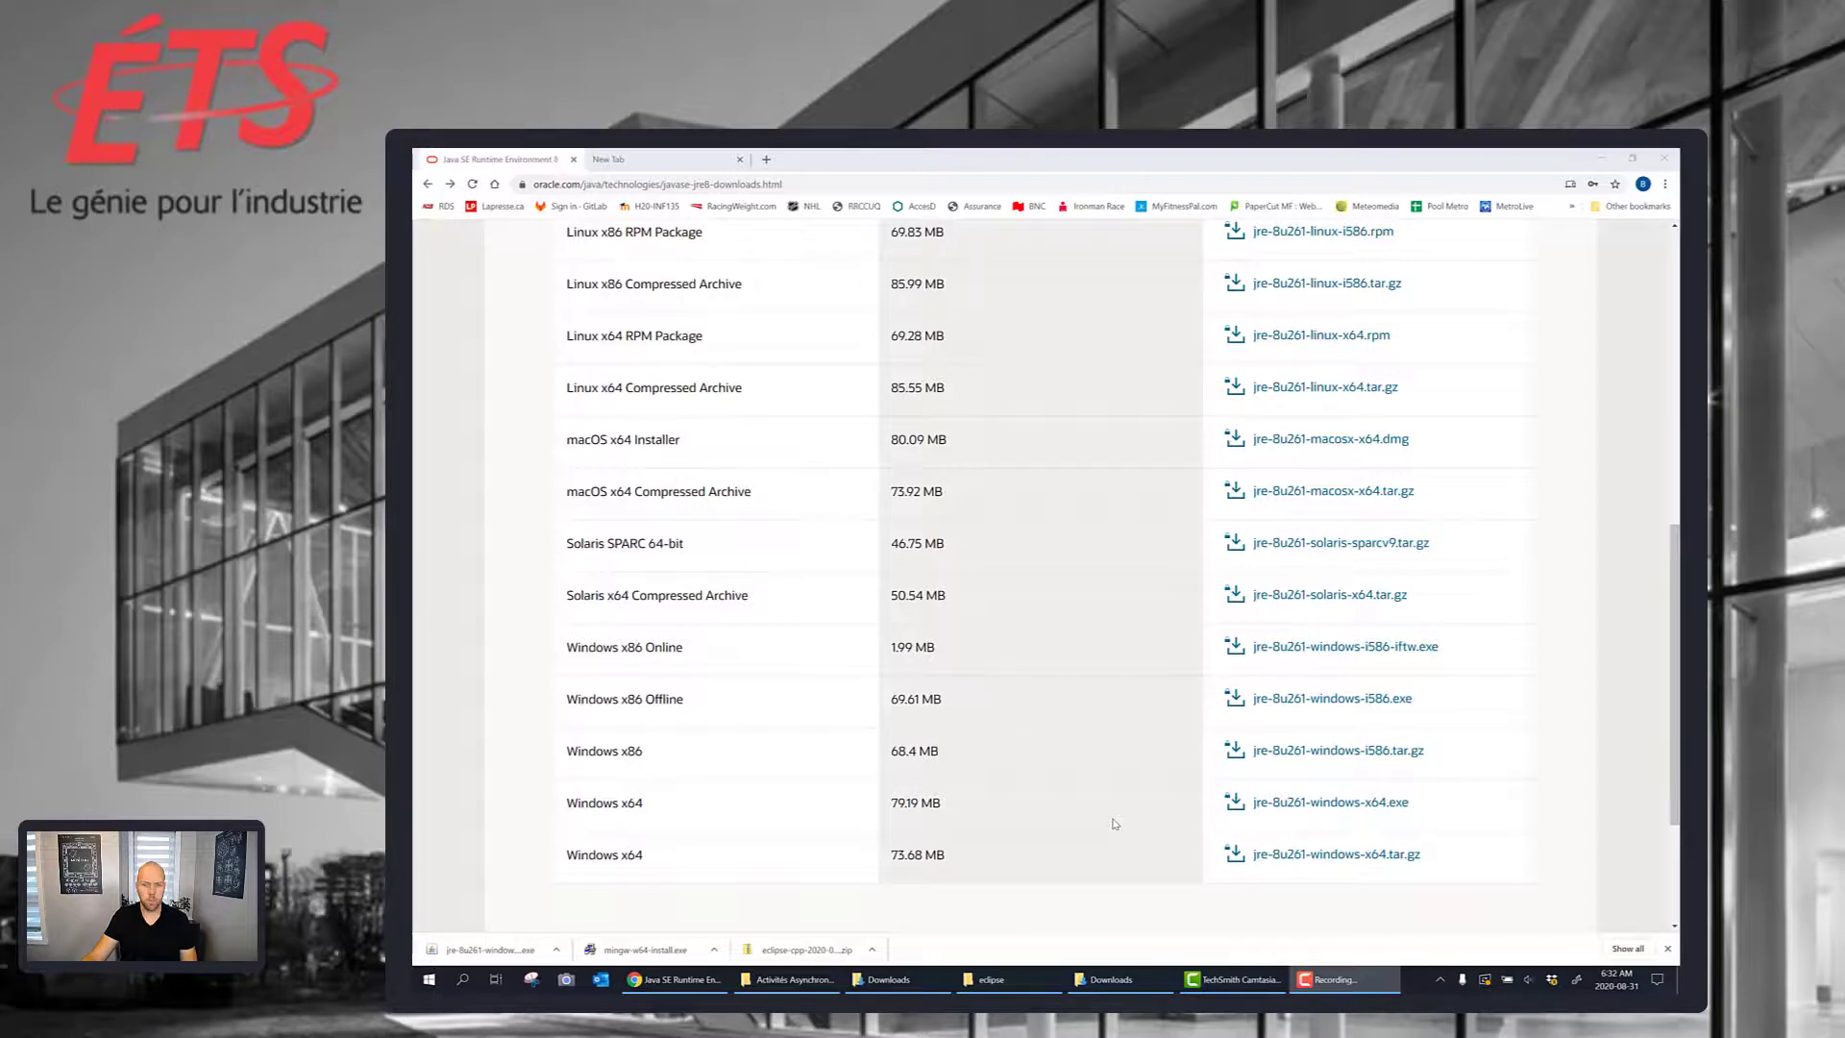
Step: Launch eclipse.exe from the C:\eclipse folder
left_click(991, 979)
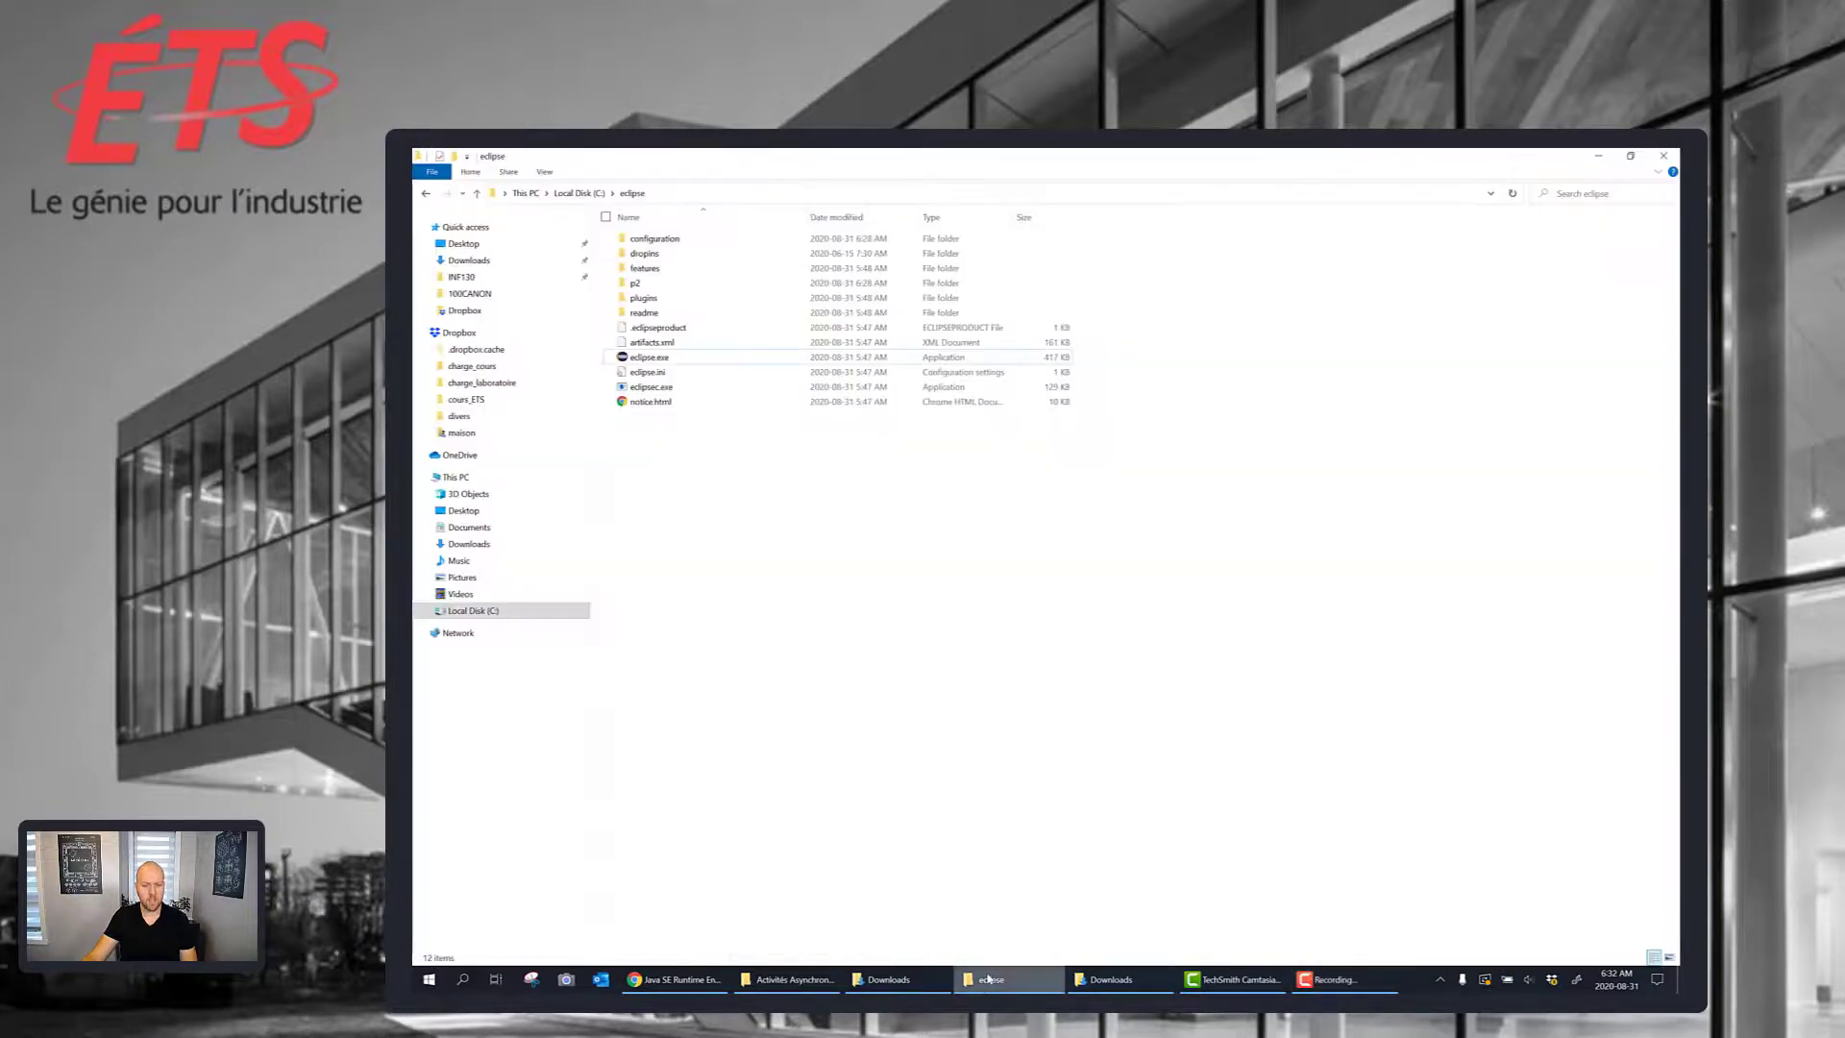
double_click(661, 357)
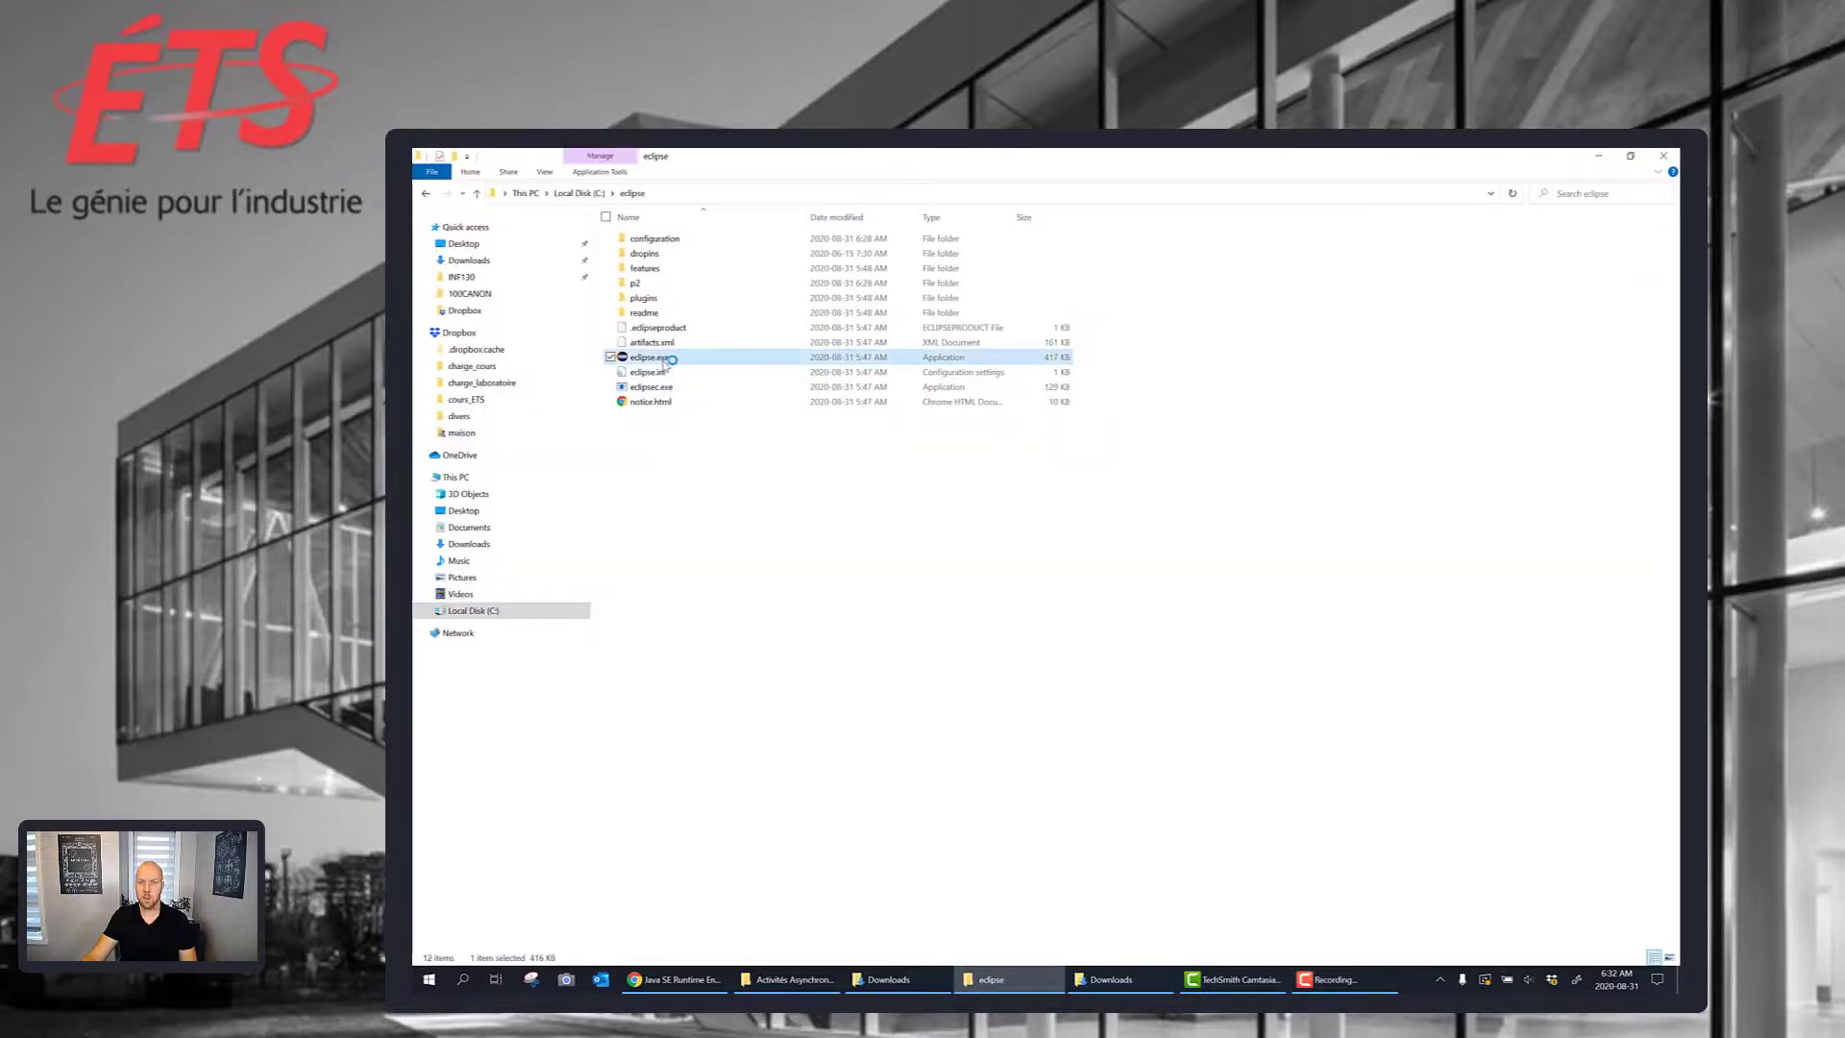